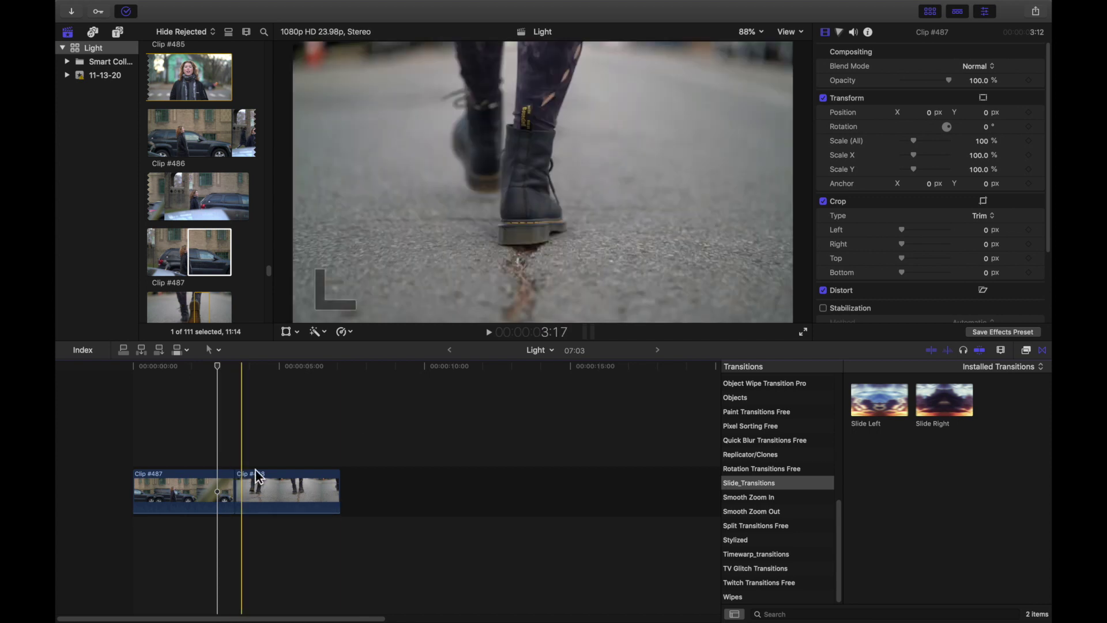
Apply the Draw Mask effect to the first clip, Clip #487, with the playhead at 2:17
click(214, 376)
key(Left)
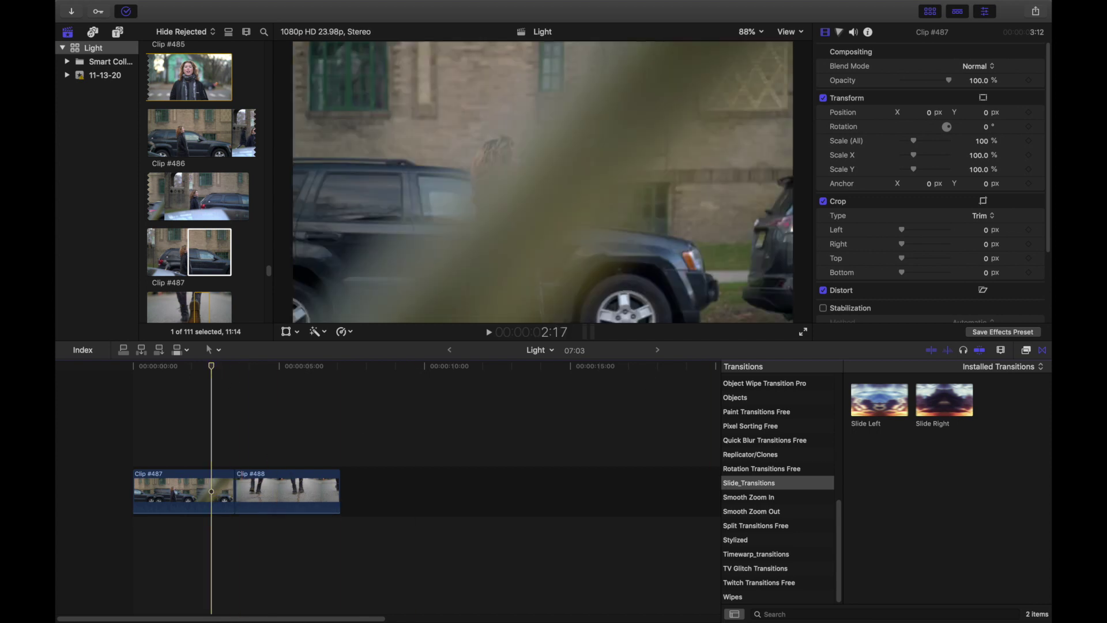
click(1026, 350)
scroll(865, 519, down, 1)
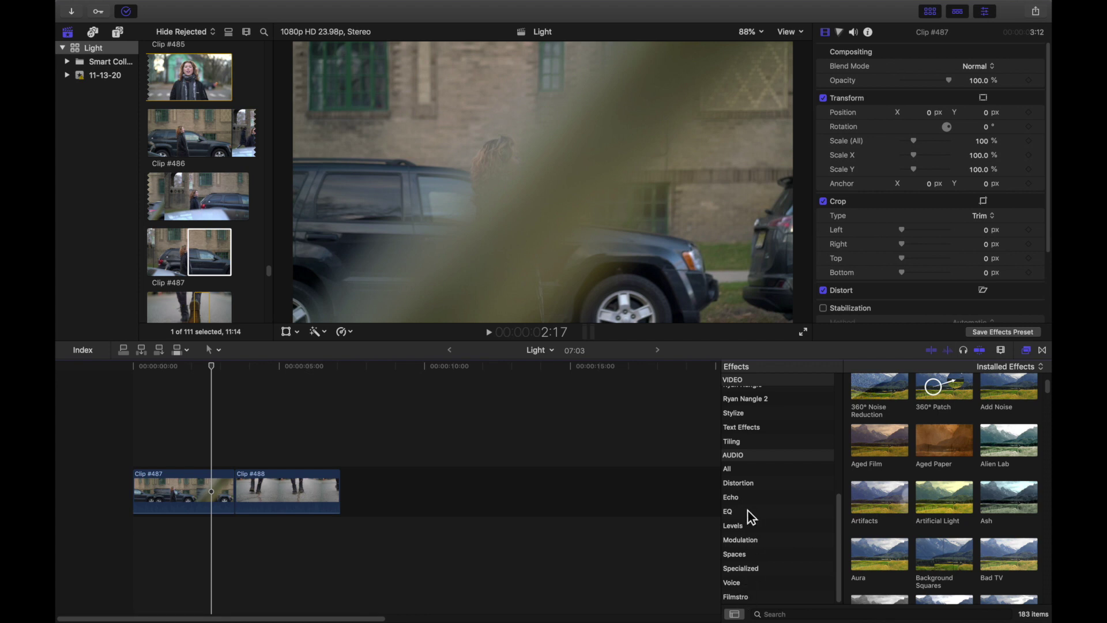
scroll(772, 524, up, 10)
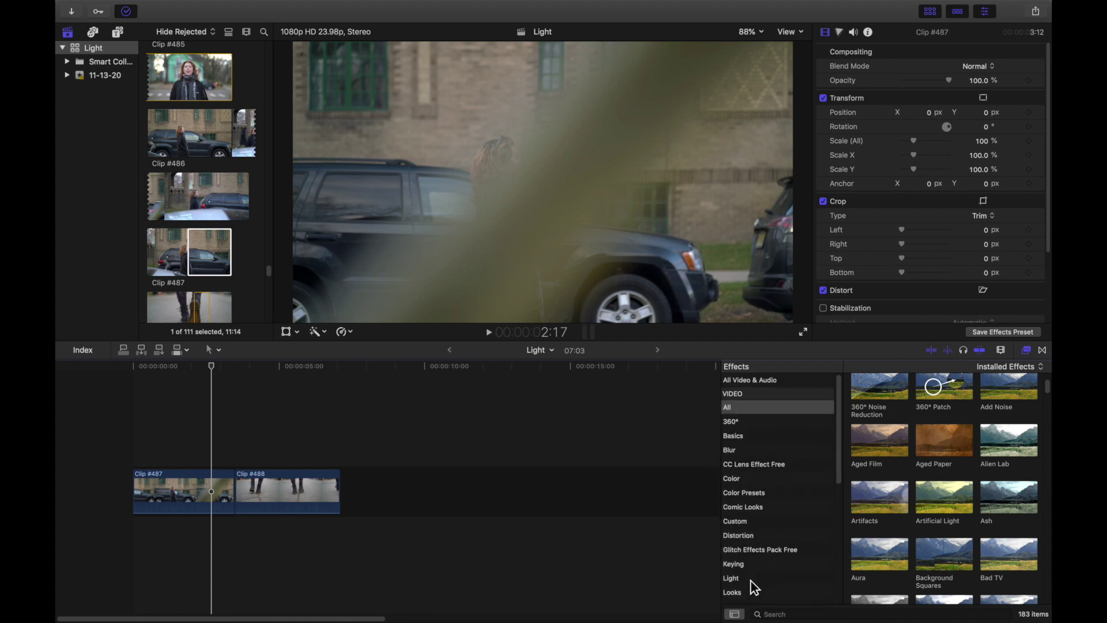
scroll(752, 565, down, 3)
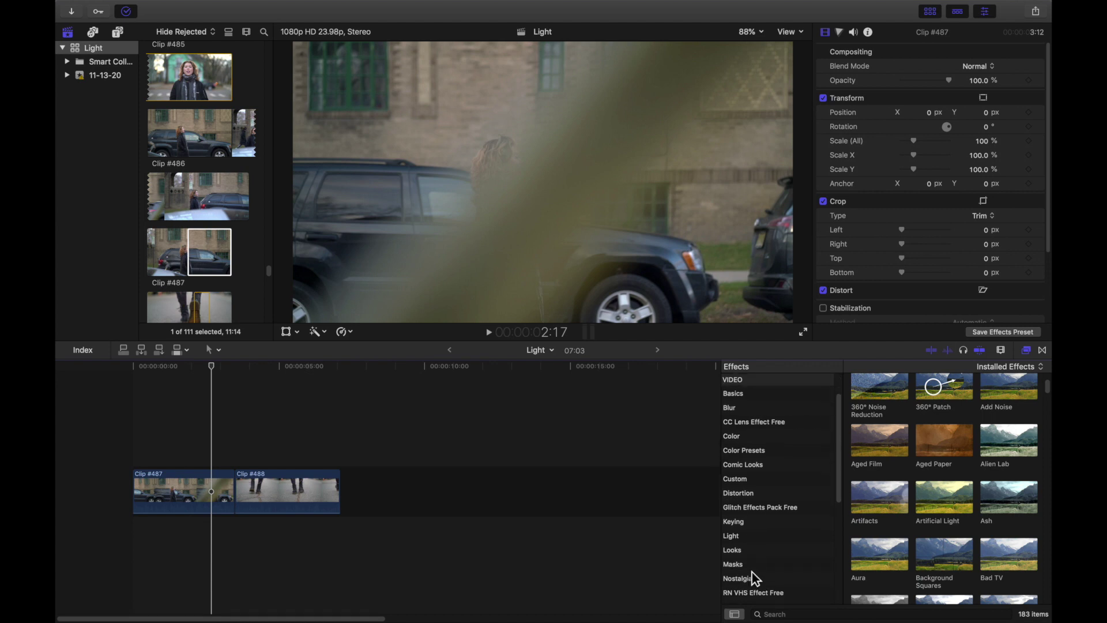
click(751, 569)
mouse_move(886, 414)
mouse_down()
mouse_move(876, 404)
mouse_move(457, 400)
mouse_move(287, 439)
mouse_move(210, 490)
mouse_up()
Draw a closed linear mask along the blurred pole's trailing edge and around the frame area it has already passed, extending beyond the frame
click(755, 34)
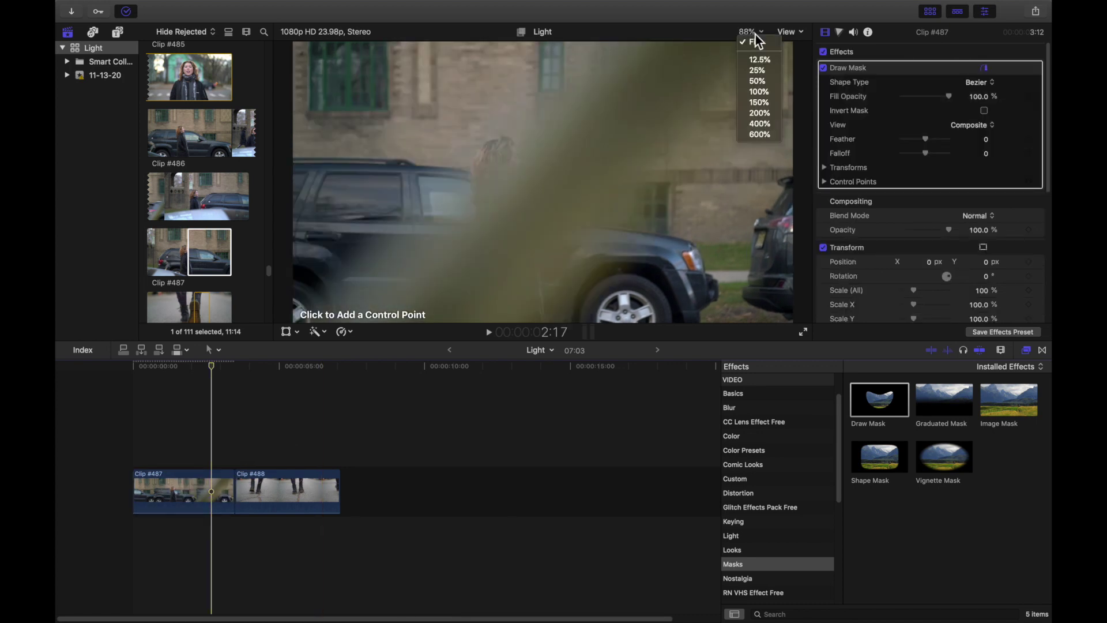
click(759, 84)
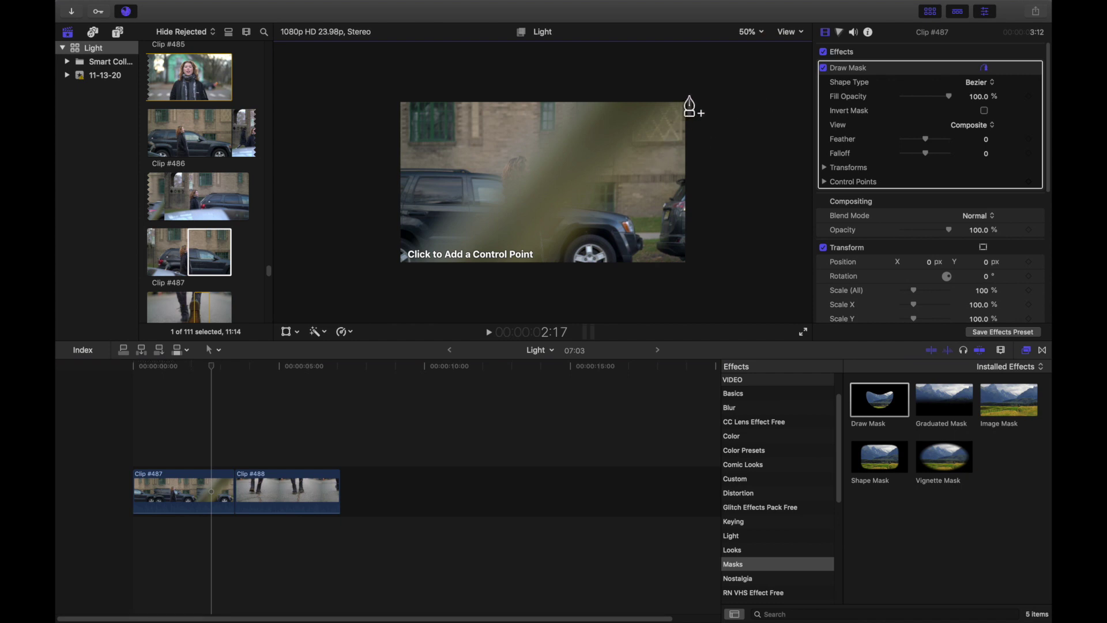
click(684, 94)
click(626, 147)
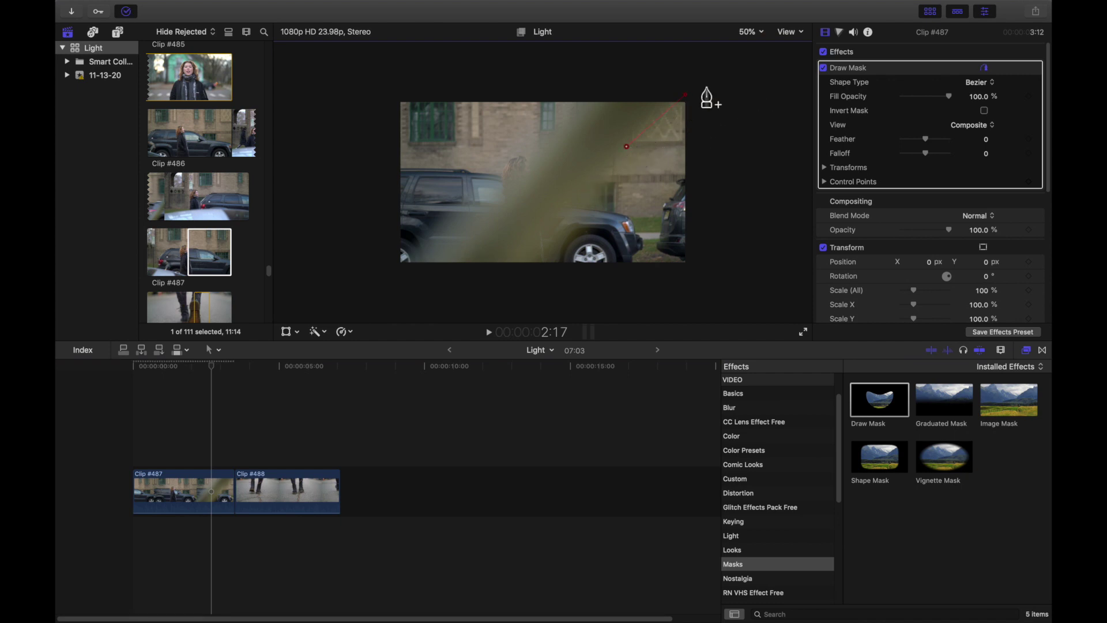
click(513, 273)
click(731, 281)
click(715, 87)
click(685, 94)
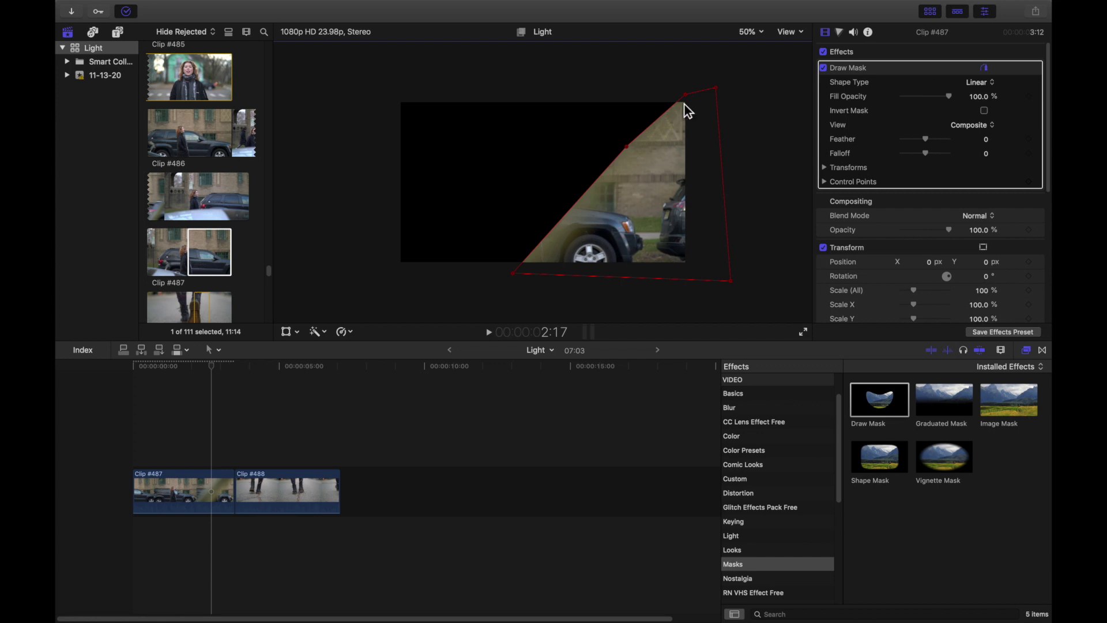
drag(689, 99, 674, 84)
Invert the drawn mask and set its Fill Opacity to 0%
click(984, 112)
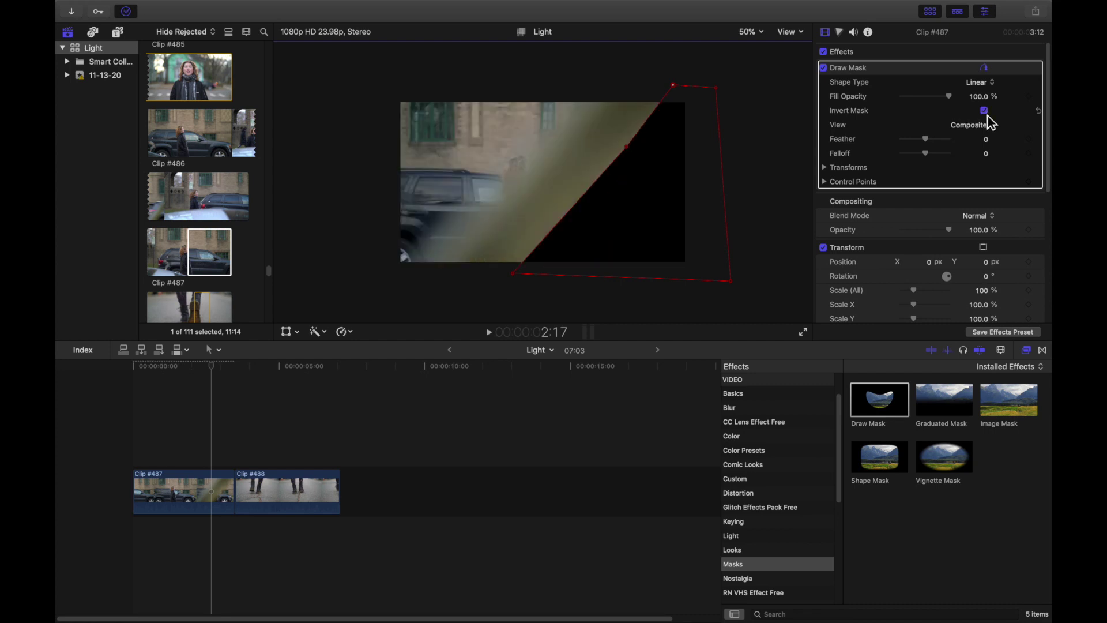
drag(954, 103, 794, 97)
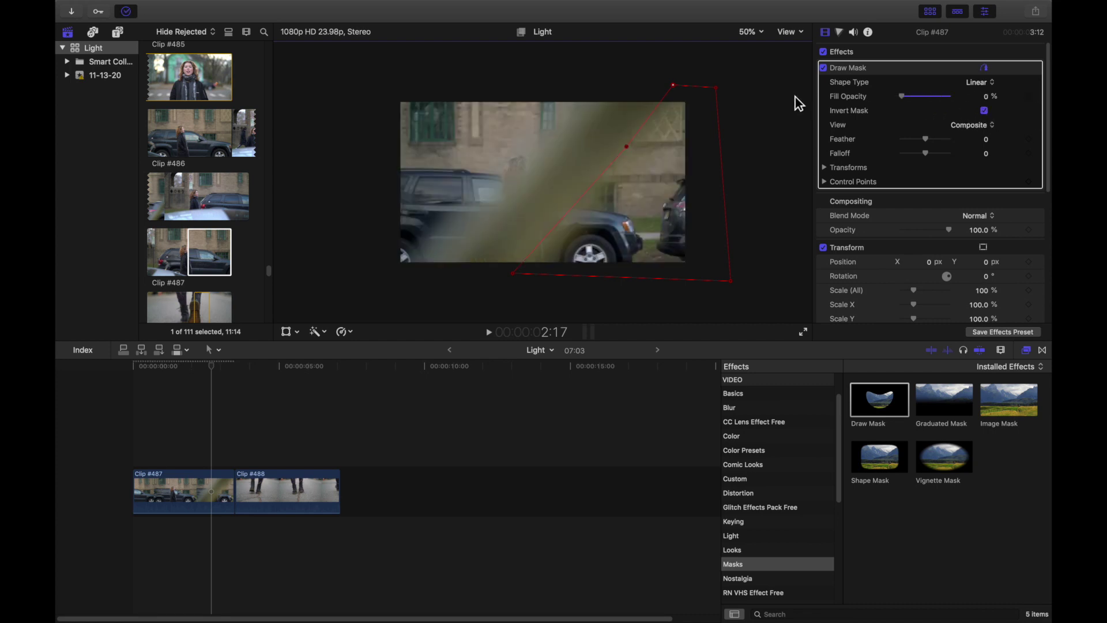
Add keyframes for the mask's control points, position, rotation and scale at 2:17
click(841, 214)
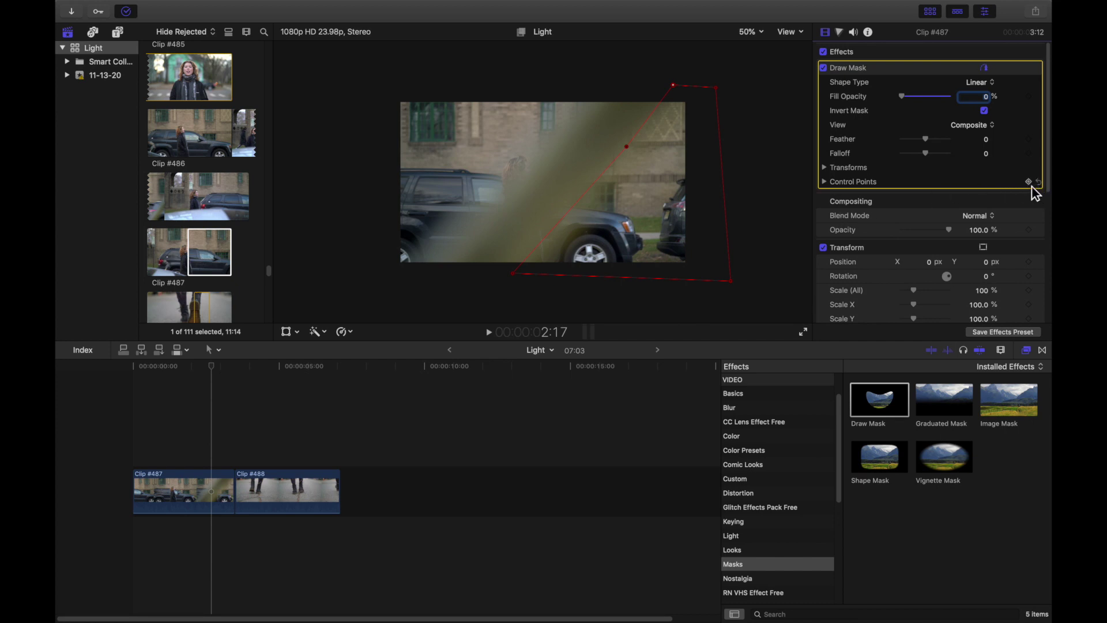
click(830, 170)
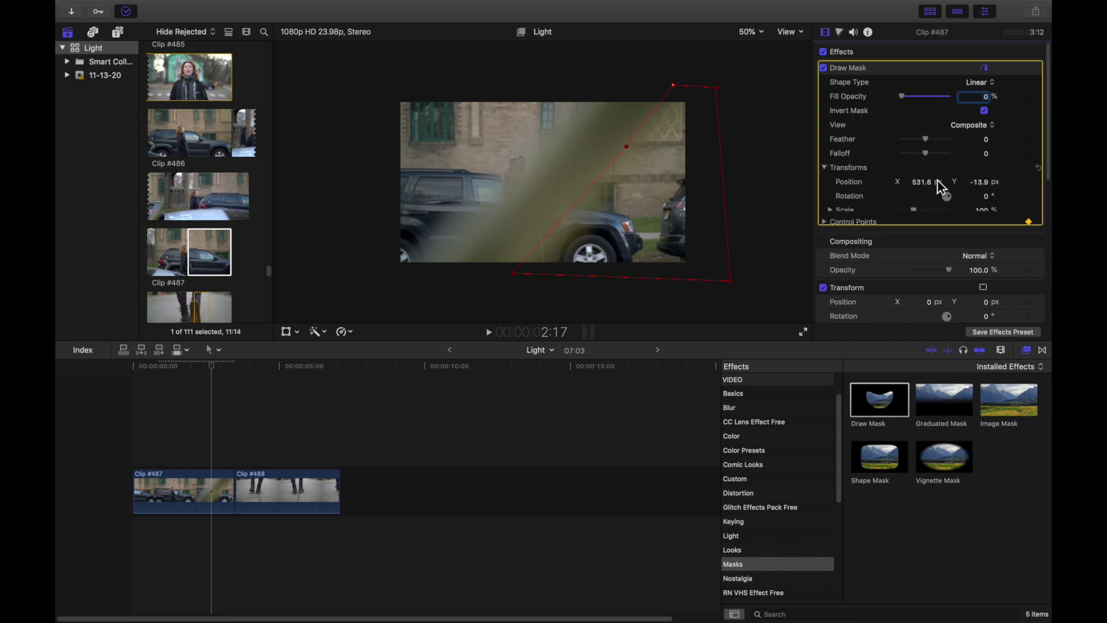
click(1028, 182)
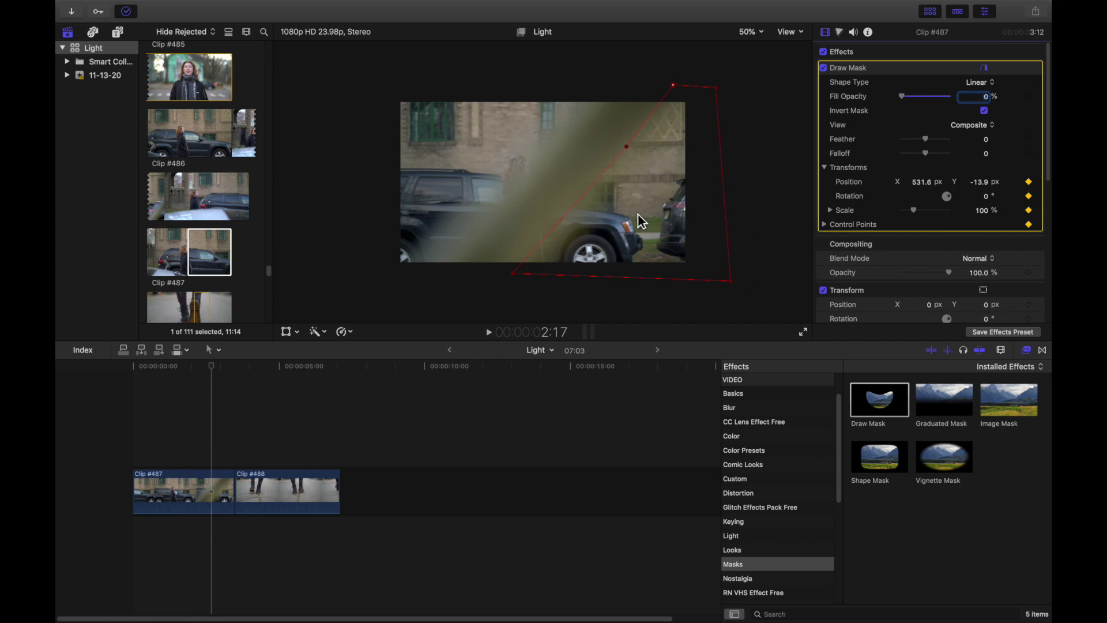
Reshape the mask's slanted edge to follow the blurred pole at frames 2:18 and 2:19
click(299, 419)
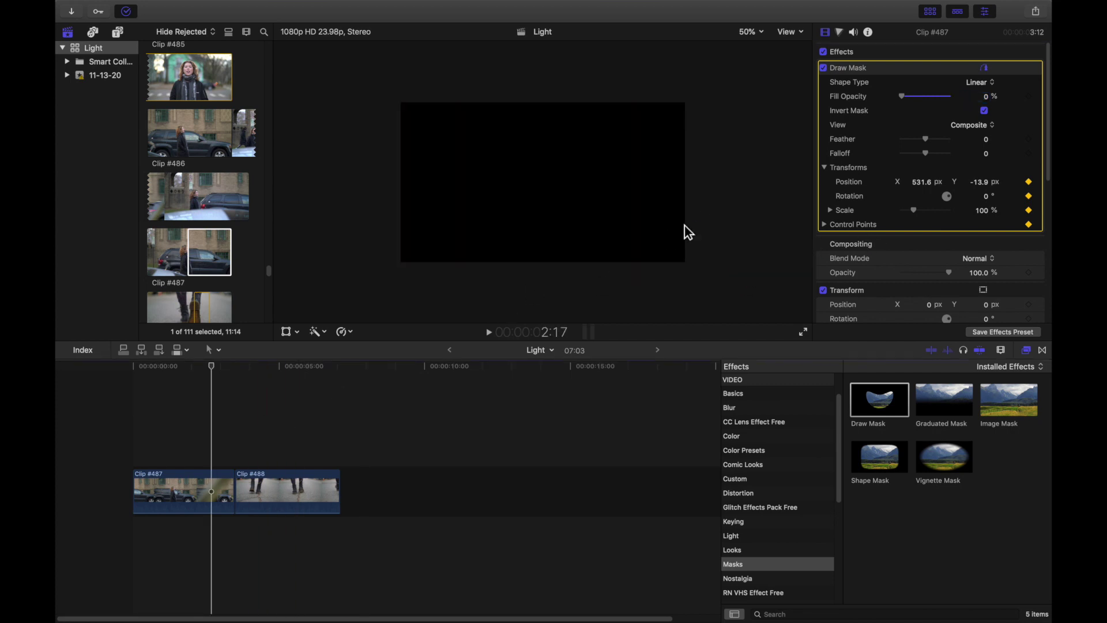
key(Right)
drag(512, 273, 489, 278)
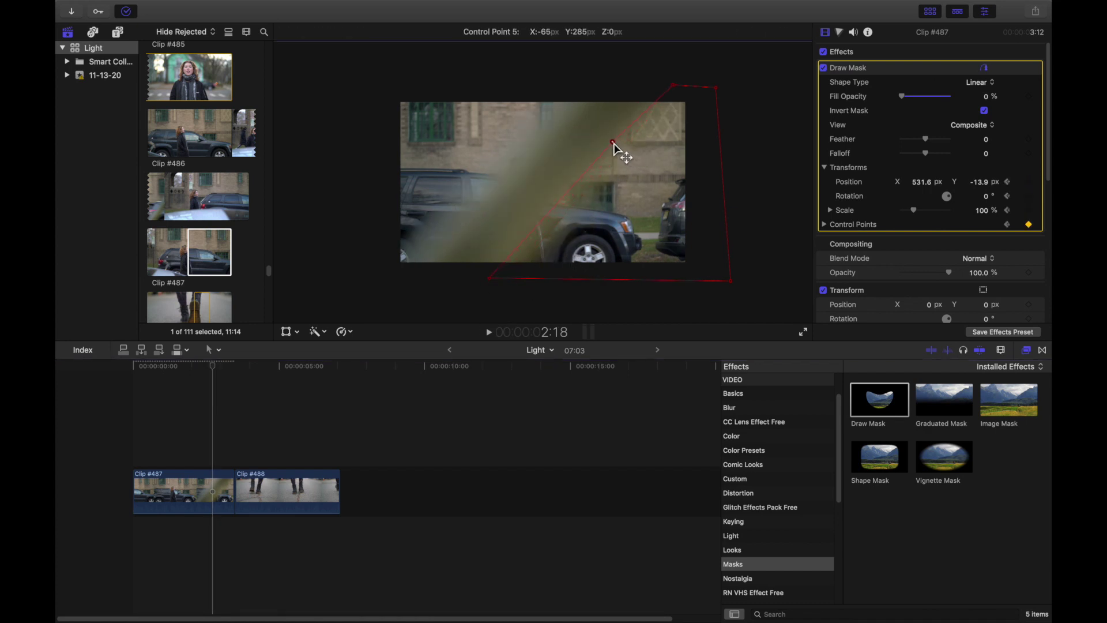
drag(676, 90, 671, 79)
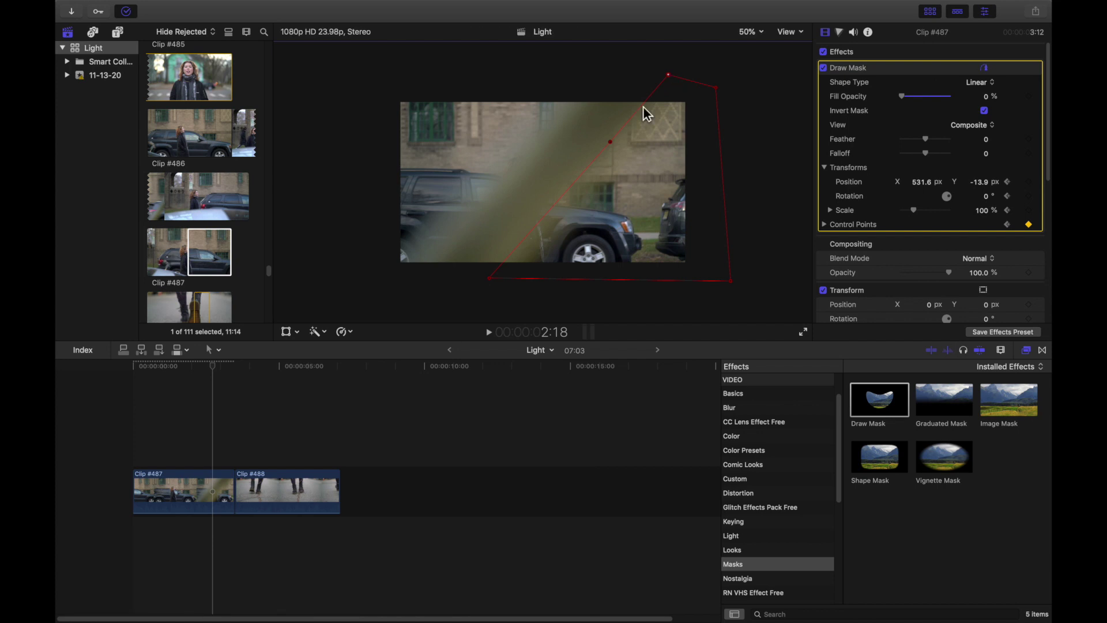
key(Right)
drag(490, 280, 474, 282)
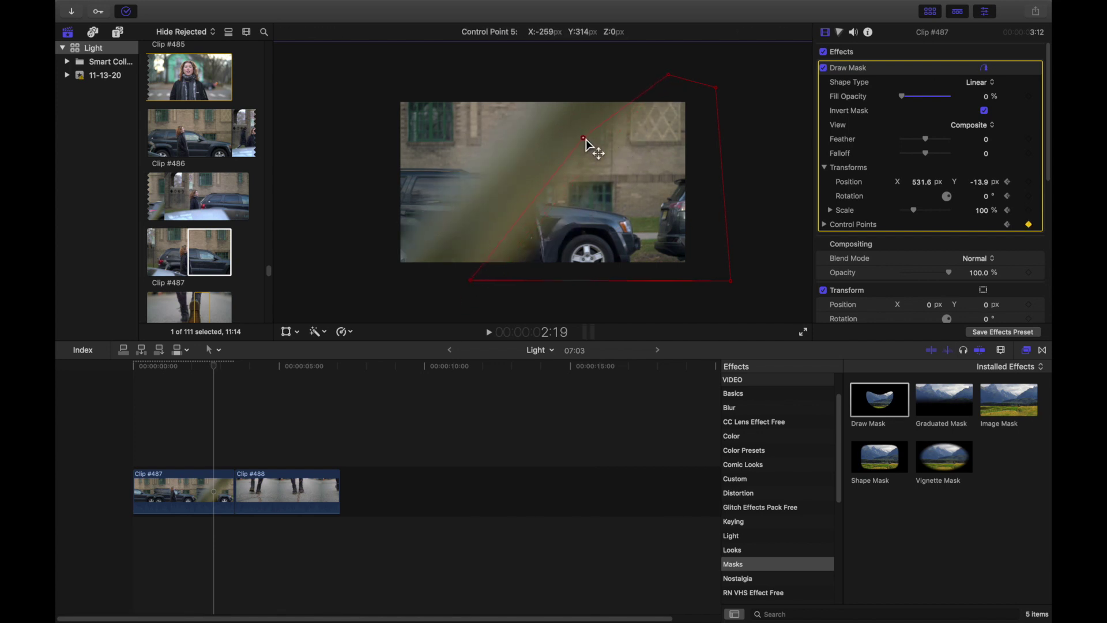
drag(673, 78, 645, 77)
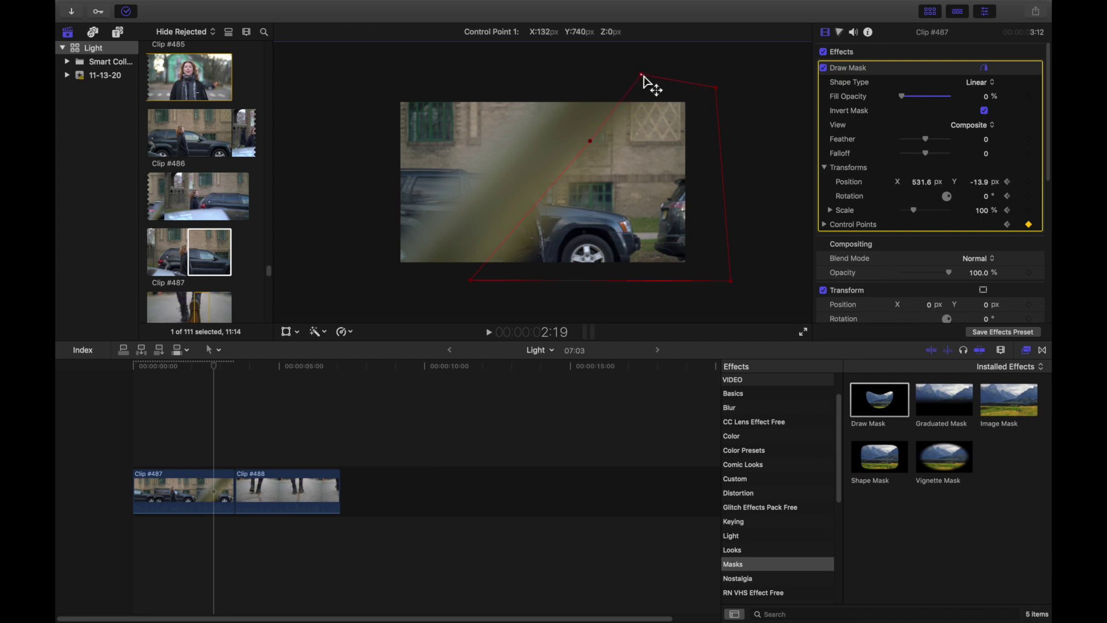
Move the three slanted-edge control points to match the blurred pole at frames 2:20 and 2:21
key(Right)
drag(471, 283, 454, 283)
drag(594, 144, 578, 141)
drag(643, 76, 630, 70)
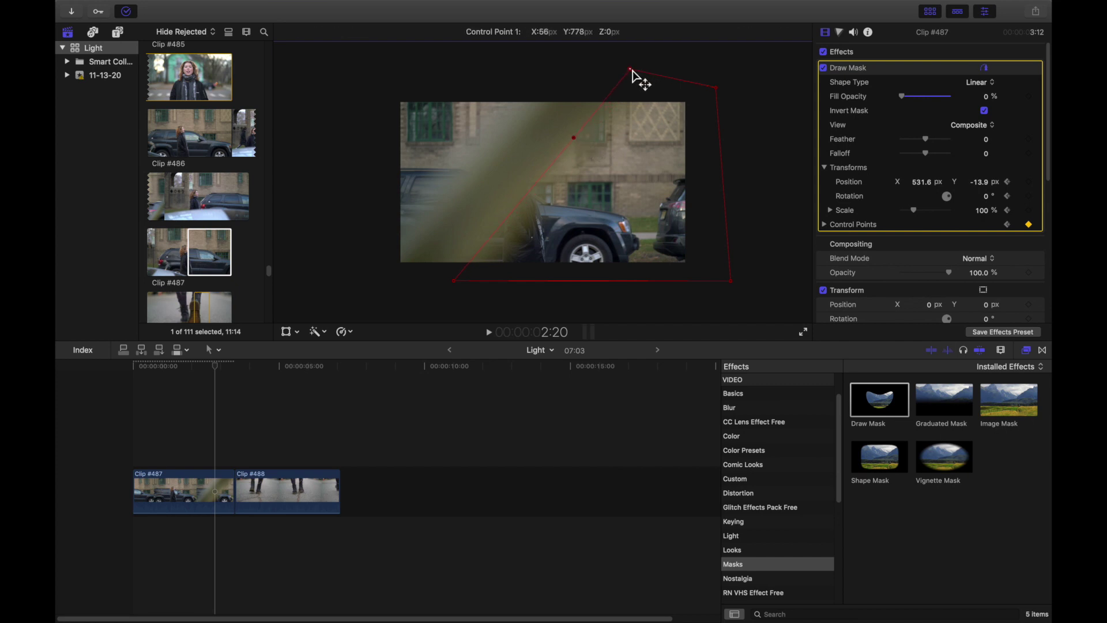
key(Right)
drag(573, 143, 550, 140)
drag(632, 74, 598, 81)
drag(458, 280, 429, 284)
Adjust the mask's slanted-edge control points to the blurred pole at frame 2:22
key(Right)
drag(550, 136, 517, 134)
drag(598, 79, 567, 70)
drag(516, 133, 519, 134)
drag(569, 74, 572, 76)
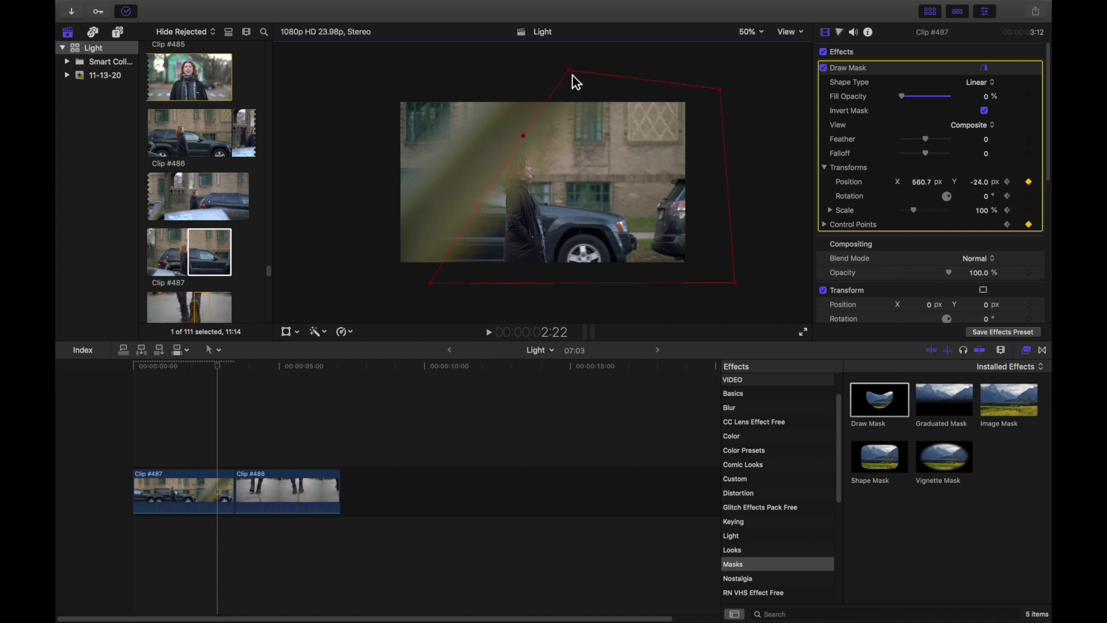
drag(435, 287, 419, 284)
At frame 2:23, shift the whole mask with the pole and extend its two outer corners farther outside the frame
key(Right)
drag(578, 210, 555, 206)
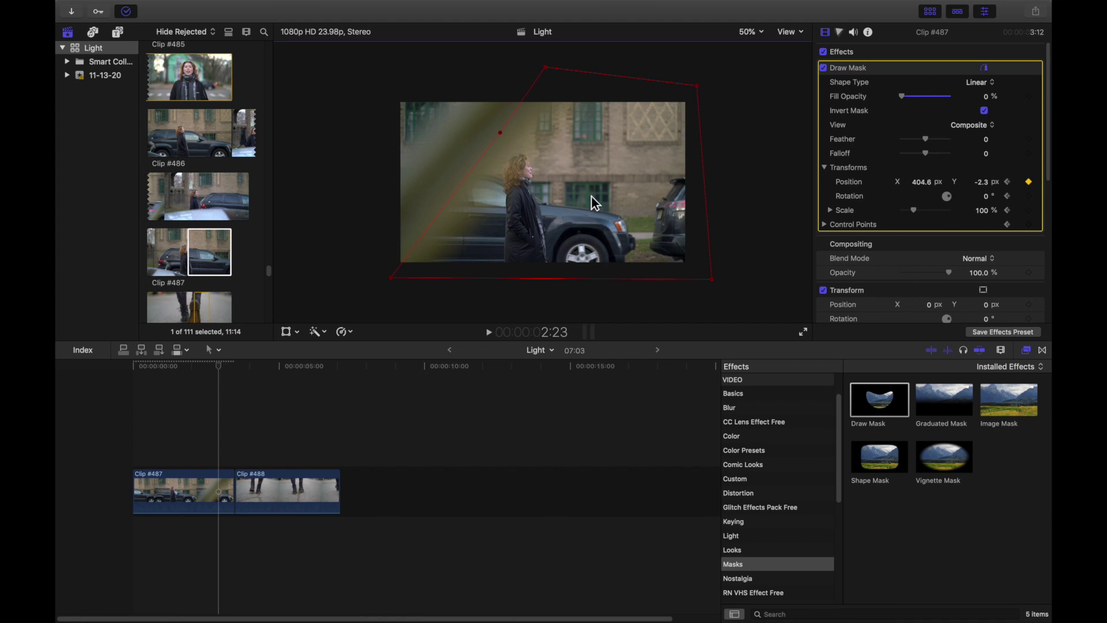
mouse_move(699, 86)
mouse_down()
mouse_move(729, 89)
mouse_move(785, 64)
mouse_up()
drag(714, 279, 801, 295)
Refine the mask's slanted edge along the blurred pole at frames 3:00 and 3:01
key(Right)
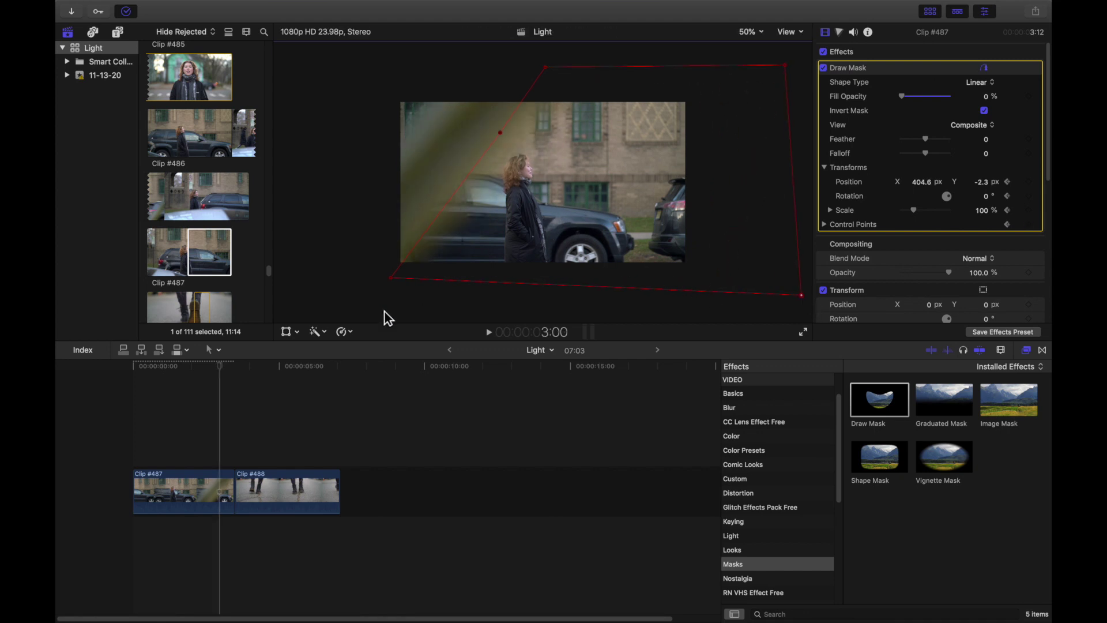
drag(398, 283, 393, 275)
drag(500, 132, 492, 130)
drag(551, 73, 545, 70)
key(Right)
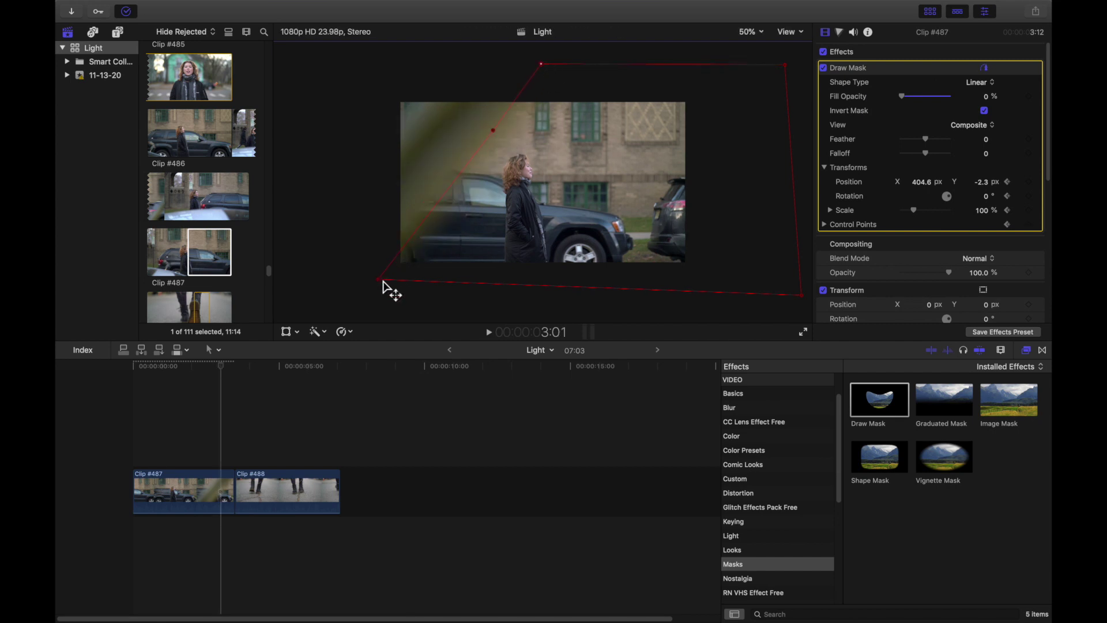
drag(380, 282, 365, 282)
drag(494, 131, 483, 126)
drag(544, 68, 539, 68)
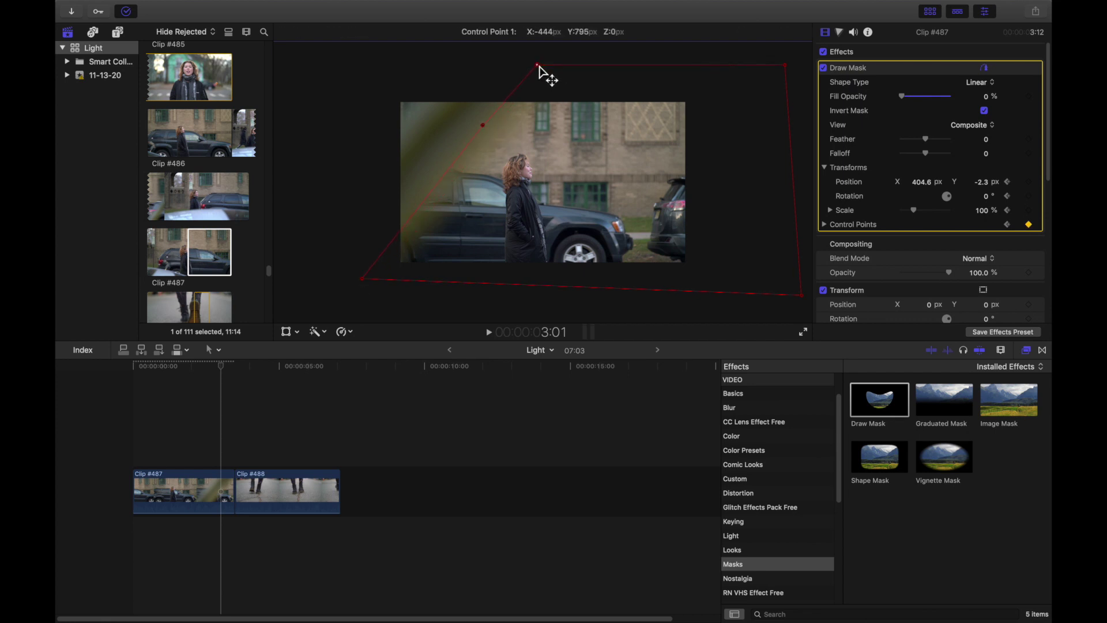
Shift the whole mask to keep following the pole at 3:02 and 3:03, reaching about X -20 px, Y 90 px at 3:04
key(Right)
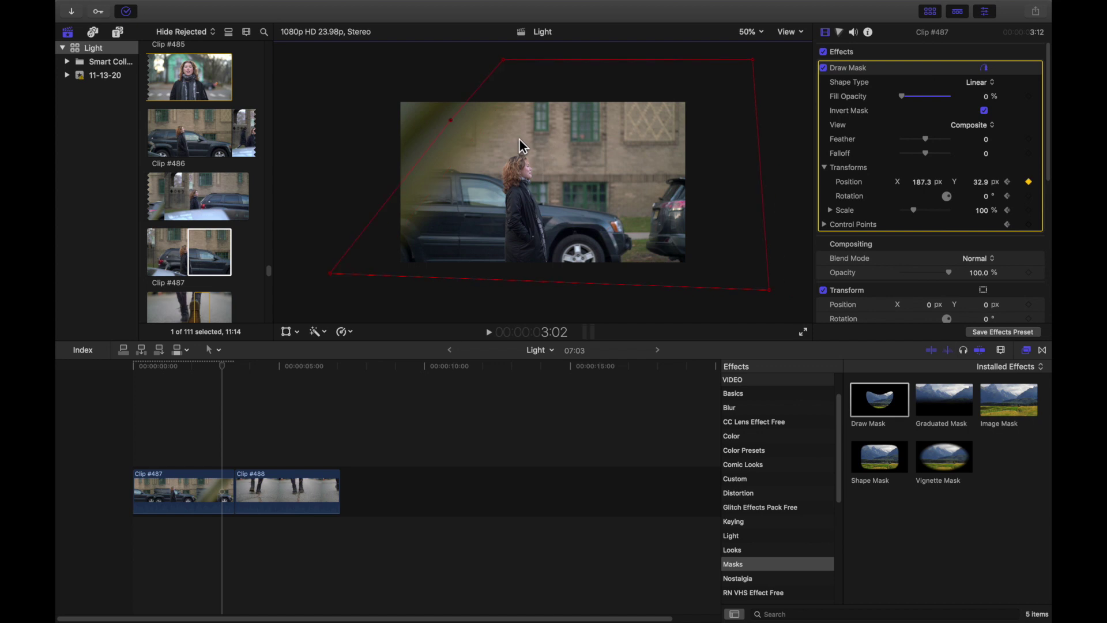
key(Right)
key(Right)
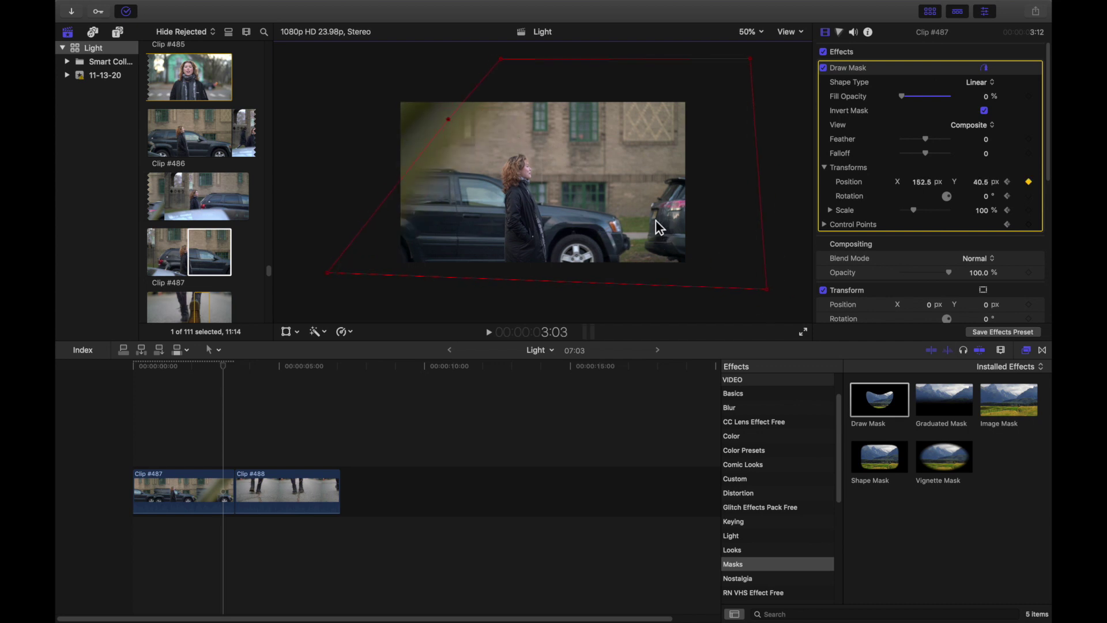
drag(670, 231, 671, 230)
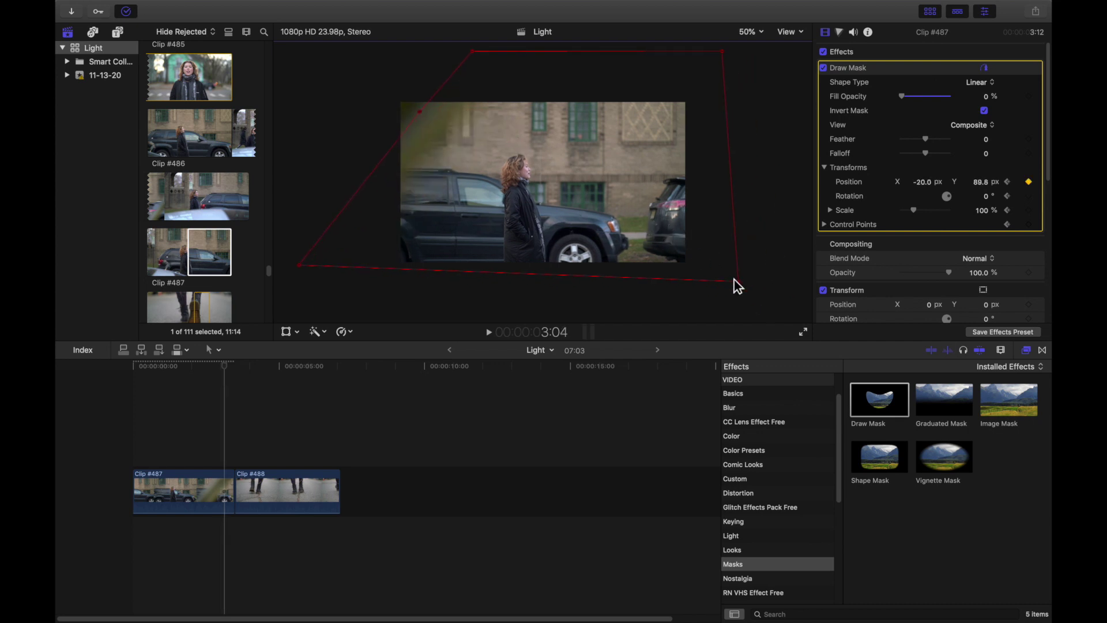
Continue shifting the whole mask with the pole, reaching about X -308 px, Y 171 px at frame 3:08
key(Right)
key(Right)
key(Right)
drag(684, 244, 662, 234)
key(Right)
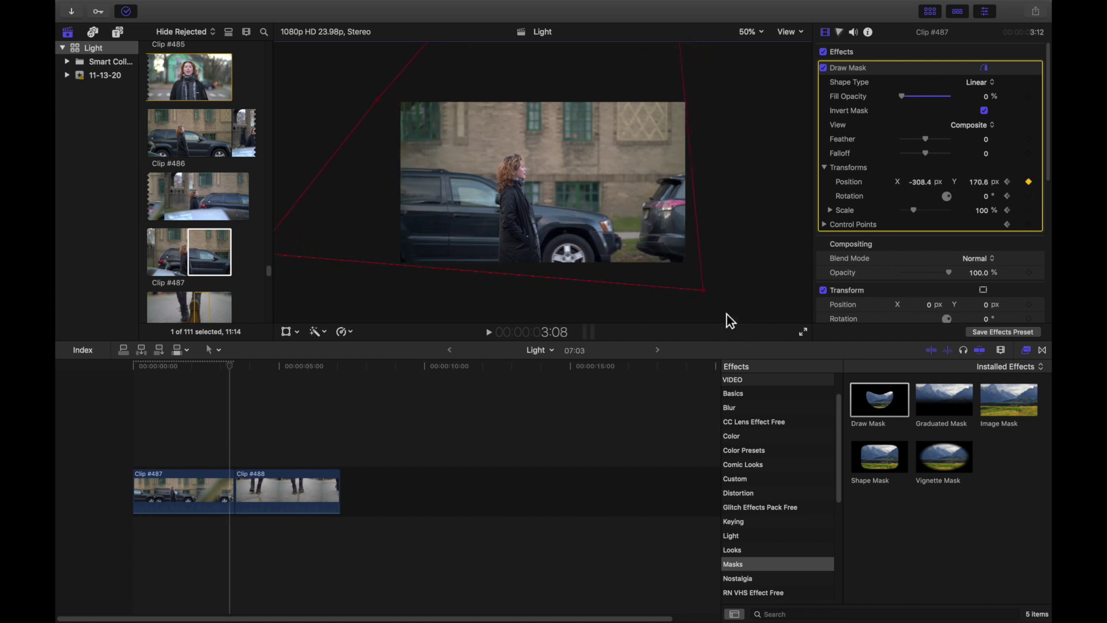
At frame 3:08, pull the mask's two outer corners well beyond the frame so the mask still encloses the whole picture
mouse_move(705, 292)
mouse_down()
mouse_move(761, 328)
mouse_move(819, 338)
mouse_up()
click(749, 32)
click(757, 70)
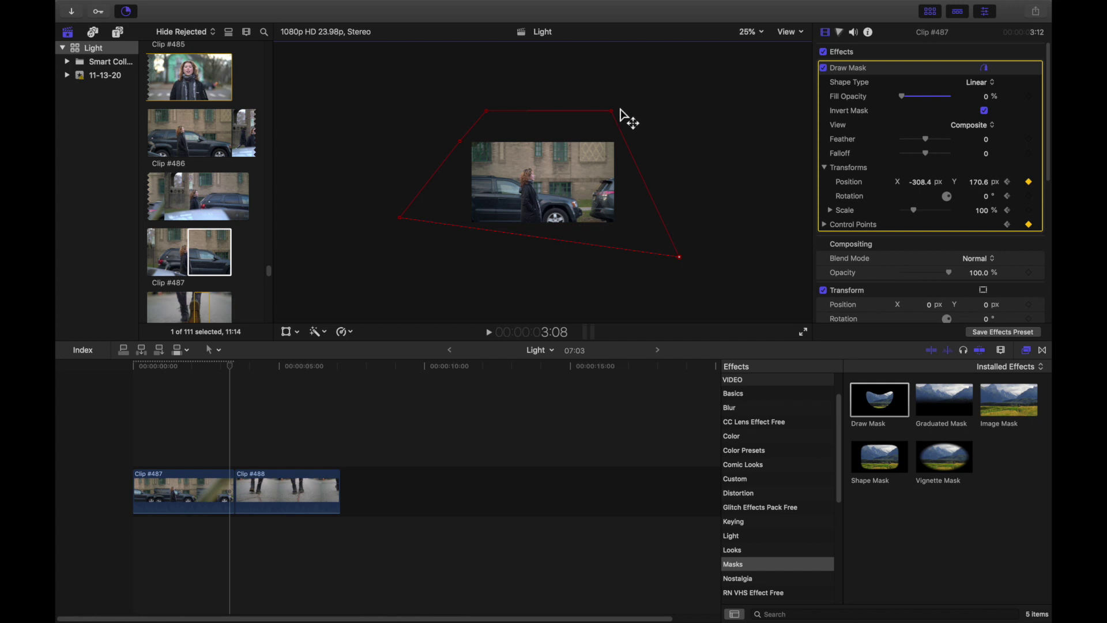
click(672, 105)
drag(672, 104, 678, 105)
click(751, 32)
click(756, 43)
click(751, 33)
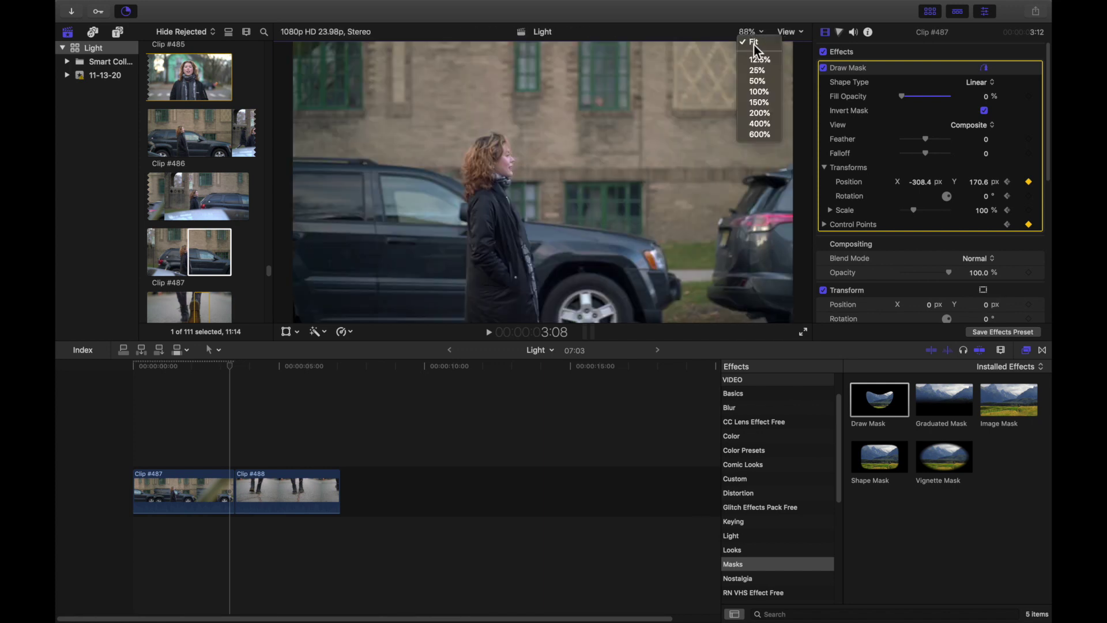
Step back through the frames from 3:08 to 2:18 to check how the mask follows the pole
key(Left)
key(Left)
key(Left)
key(Left)
key(Left)
key(Left)
key(Left)
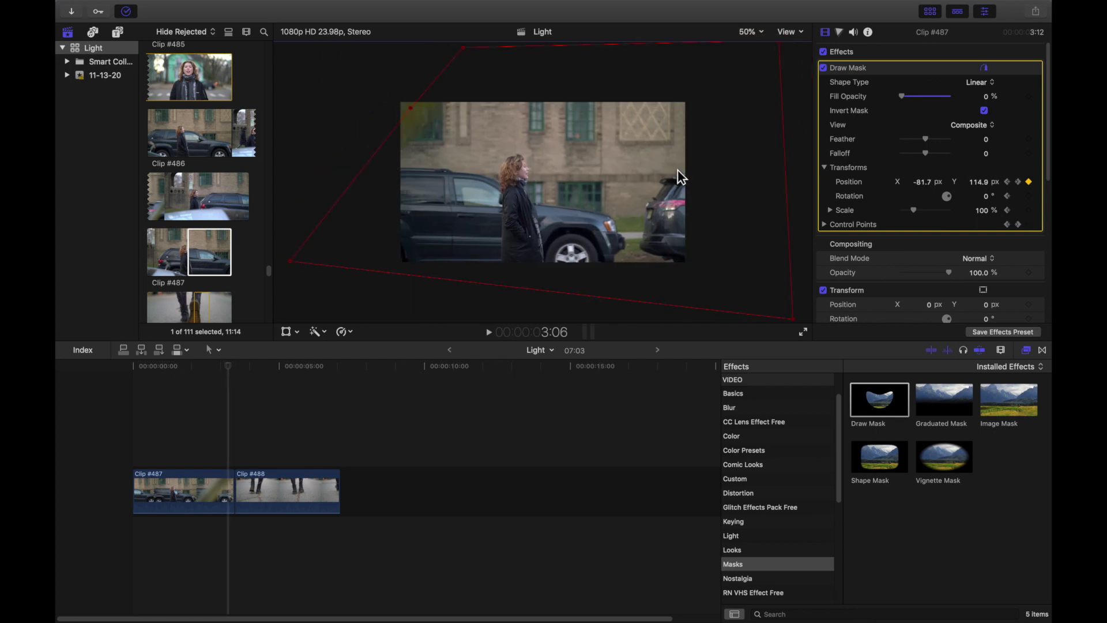
key(Left)
key(Left)
key(Left)
key(Left)
key(Left)
key(Left)
key(Left)
key(Left)
key(Left)
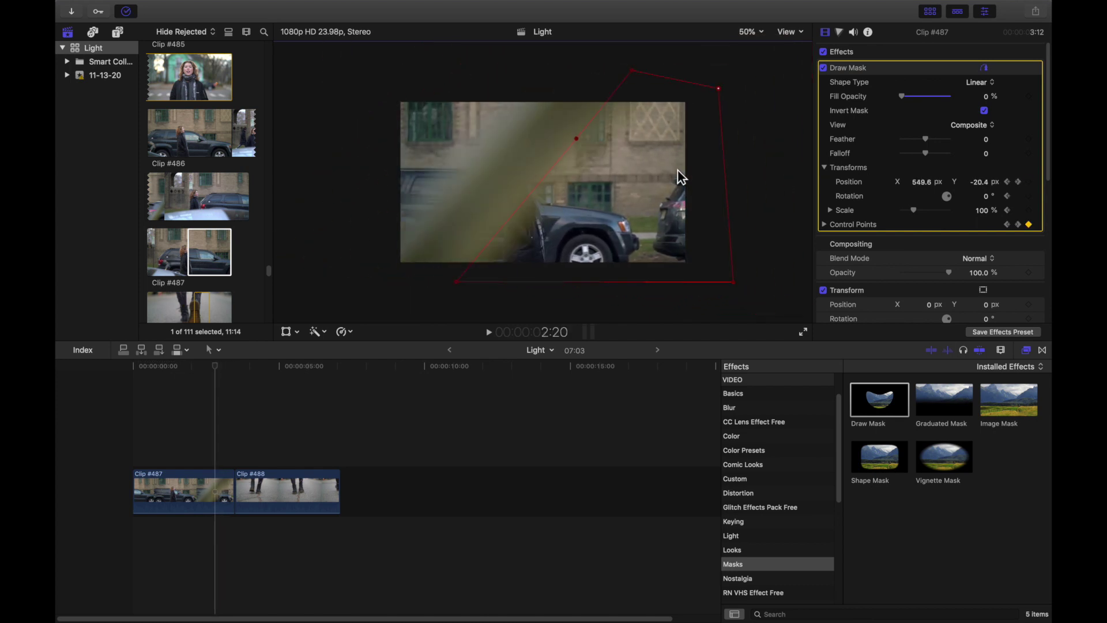
key(Right)
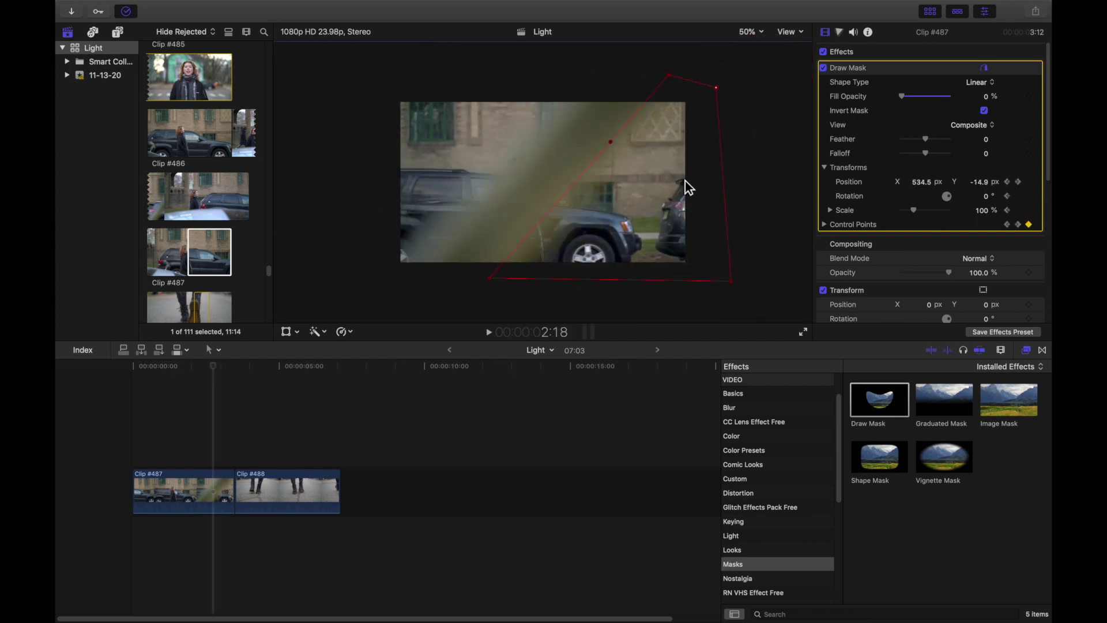
Work backward from 2:18, shifting the whole mask with the pole, reaching about X 1018 px, Y -118 px at 2:12
key(Left)
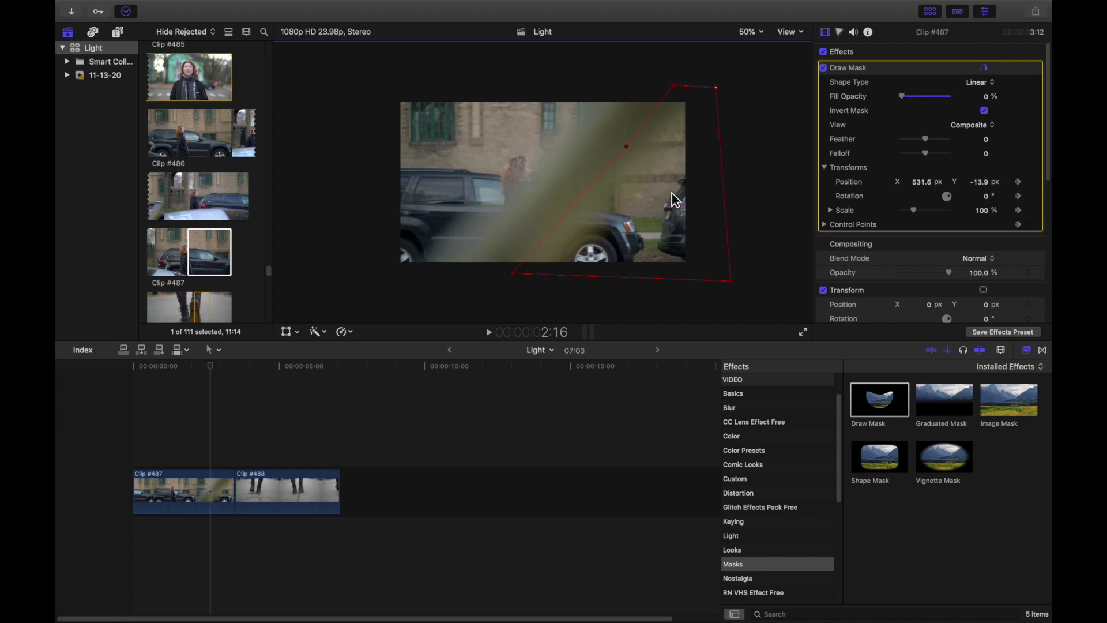
key(Left)
key(Left)
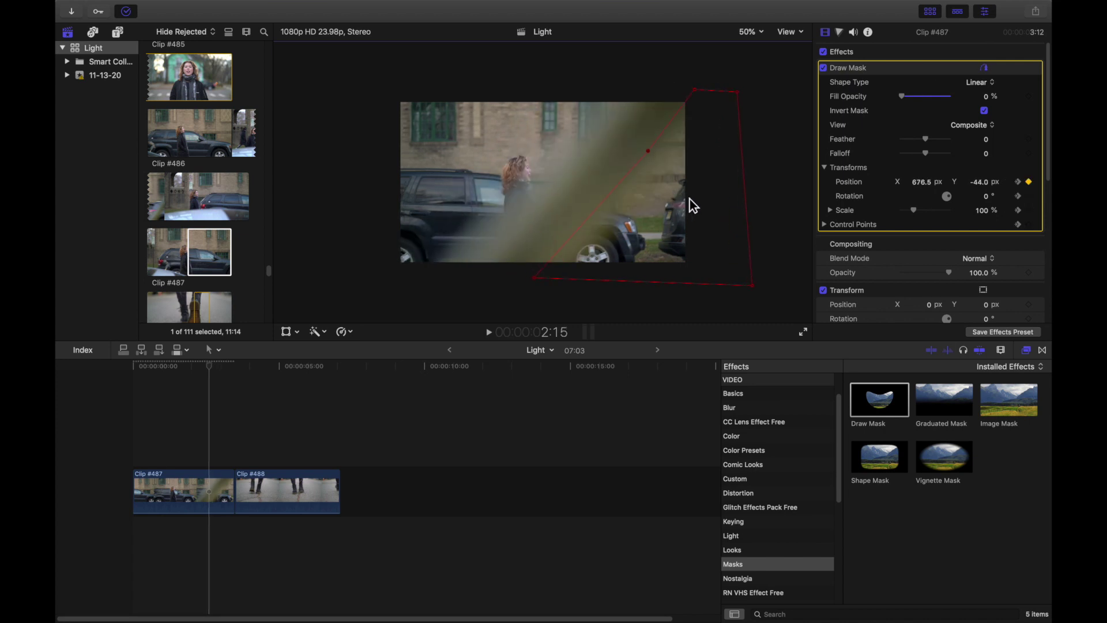
key(Left)
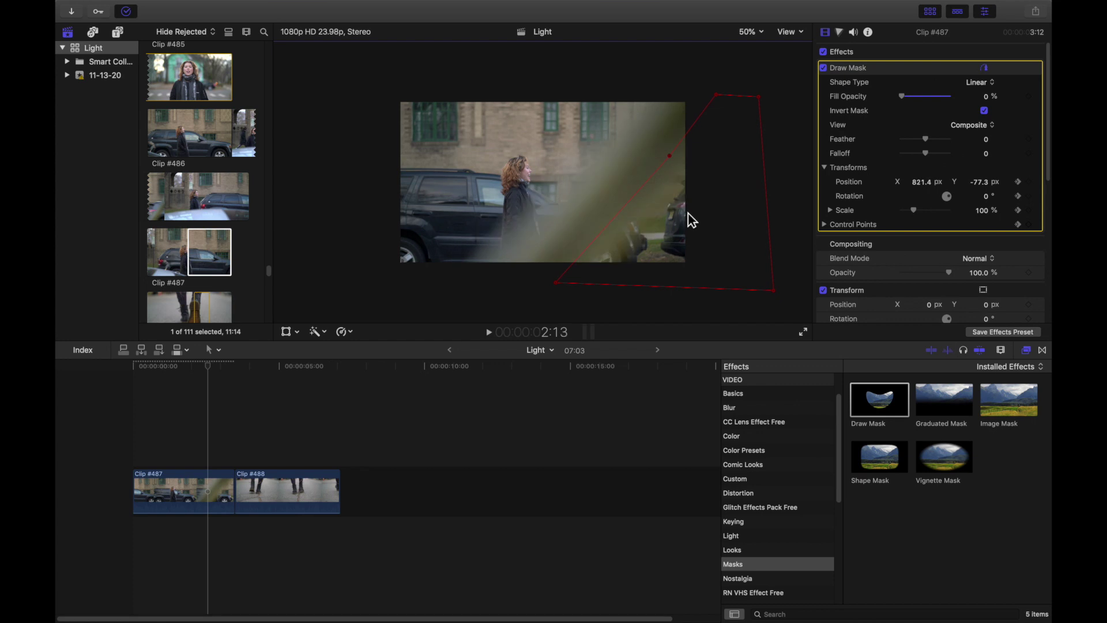
key(Left)
key(Left)
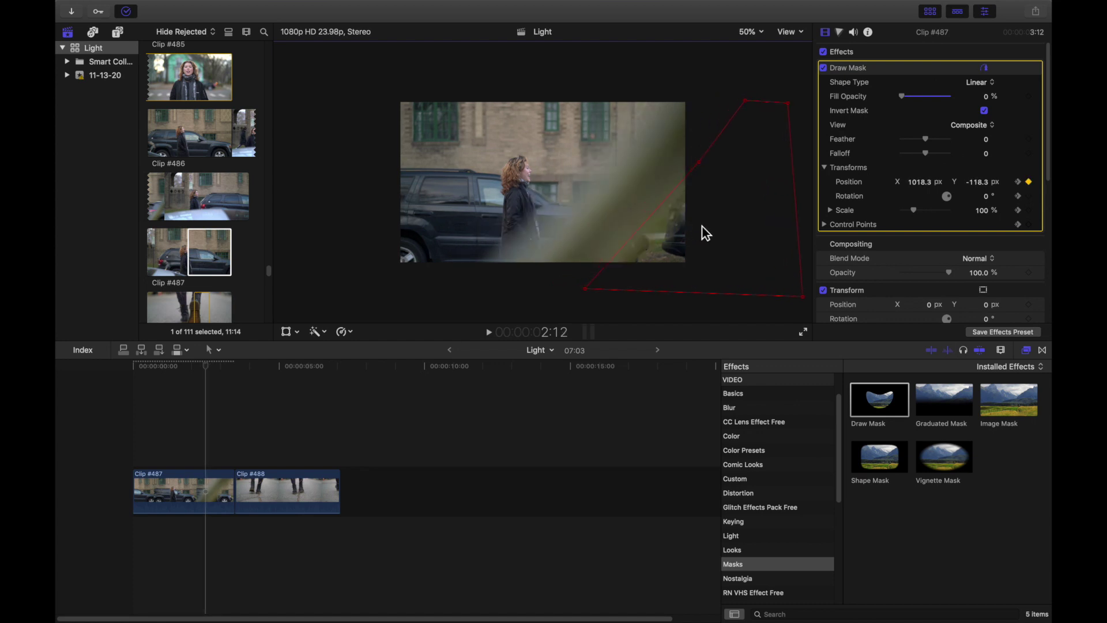
Keep shifting the mask backward with the pole until it lies outside the picture, about X 1696 px, Y -310 px by 2:05
key(Left)
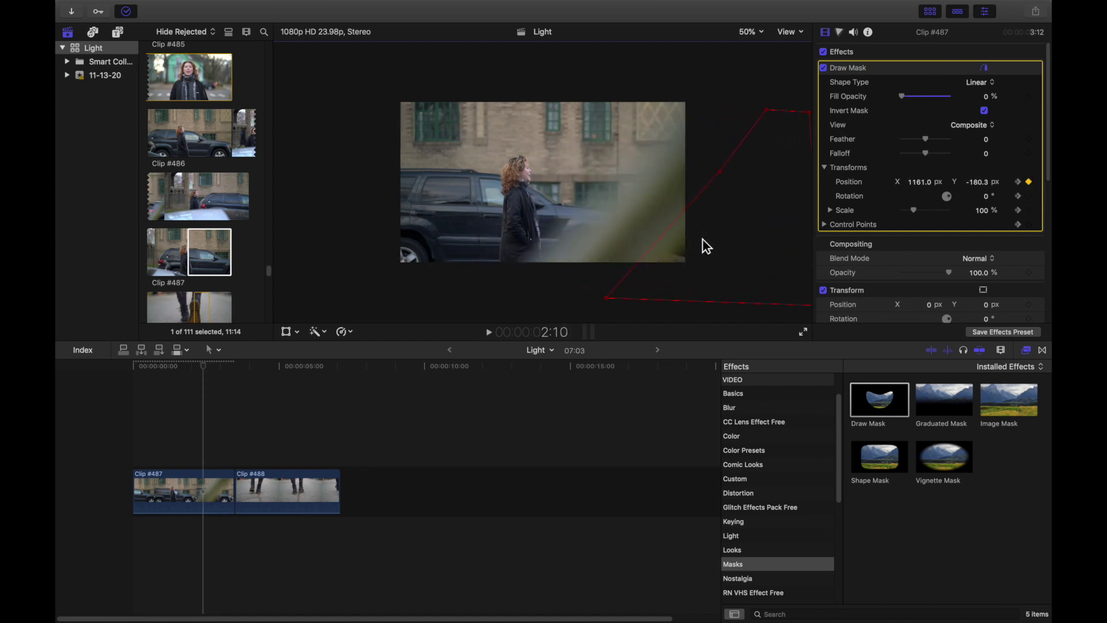
key(Left)
key(Left)
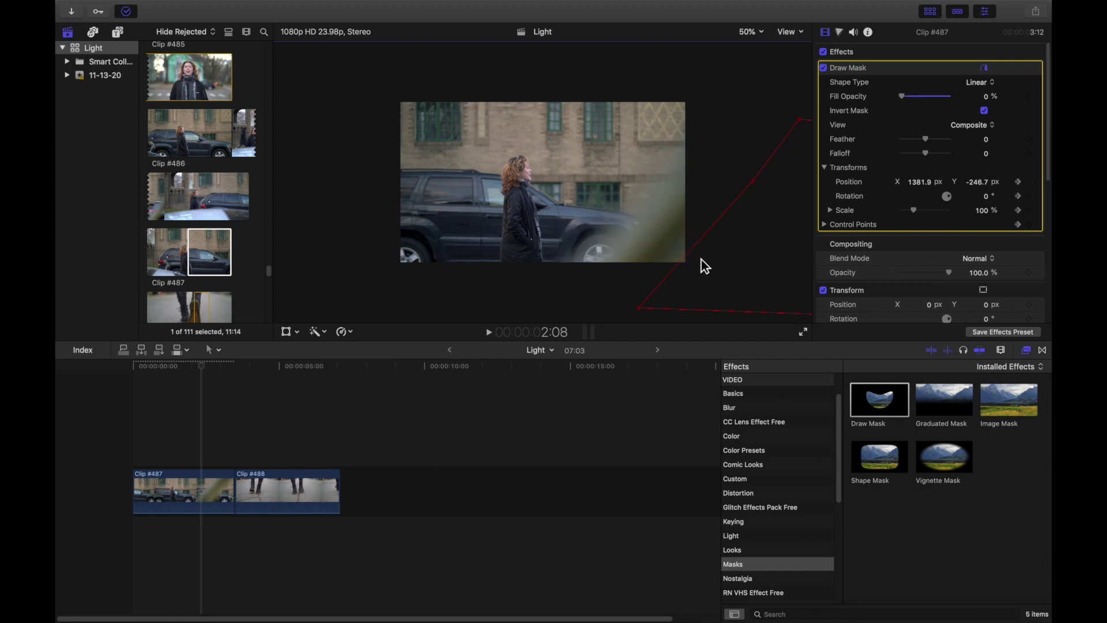
key(Left)
key(Left)
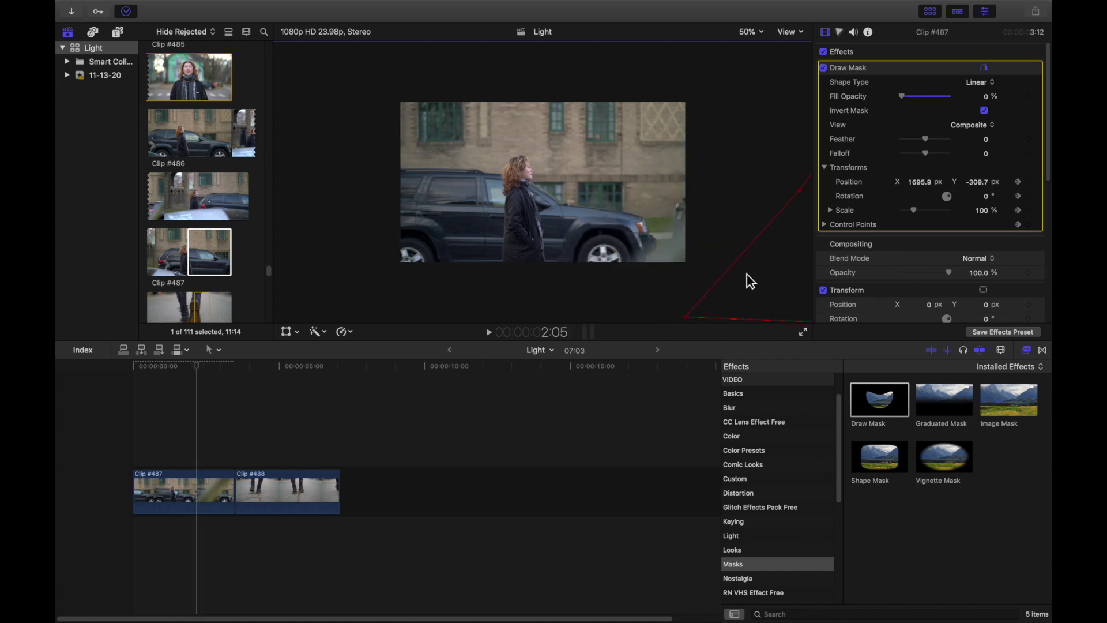
Return to frame 3:00, raise the Draw Mask's fill opacity to 100 %, and play back the masked clip
key(alt+apostrophe)
key(Right)
key(Right)
key(Right)
key(Right)
key(Right)
key(Right)
key(Right)
key(Right)
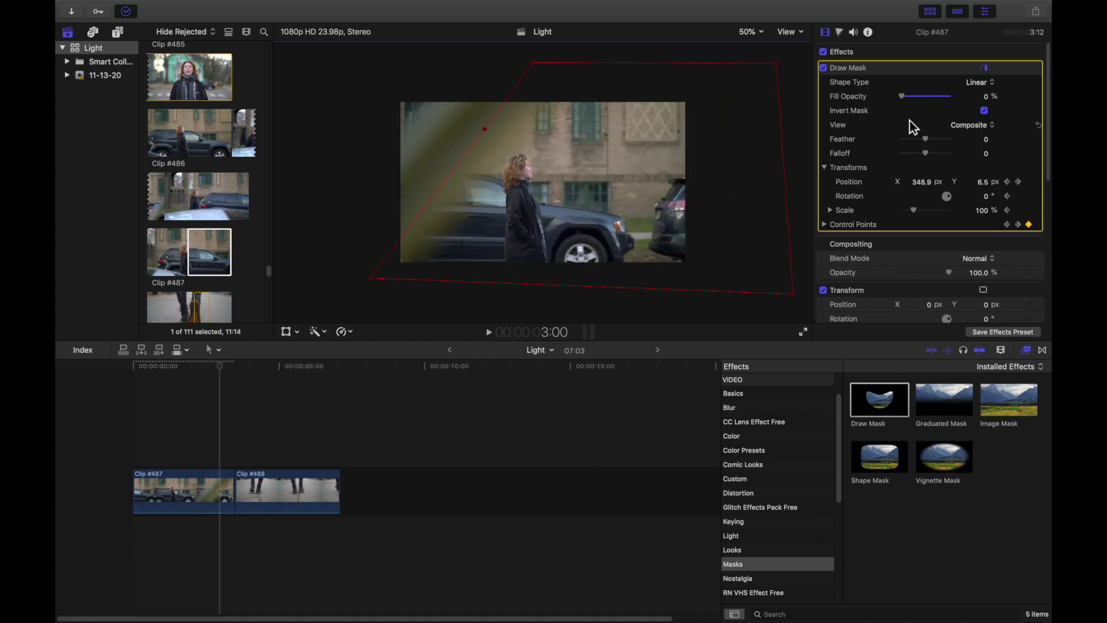
drag(901, 97, 966, 100)
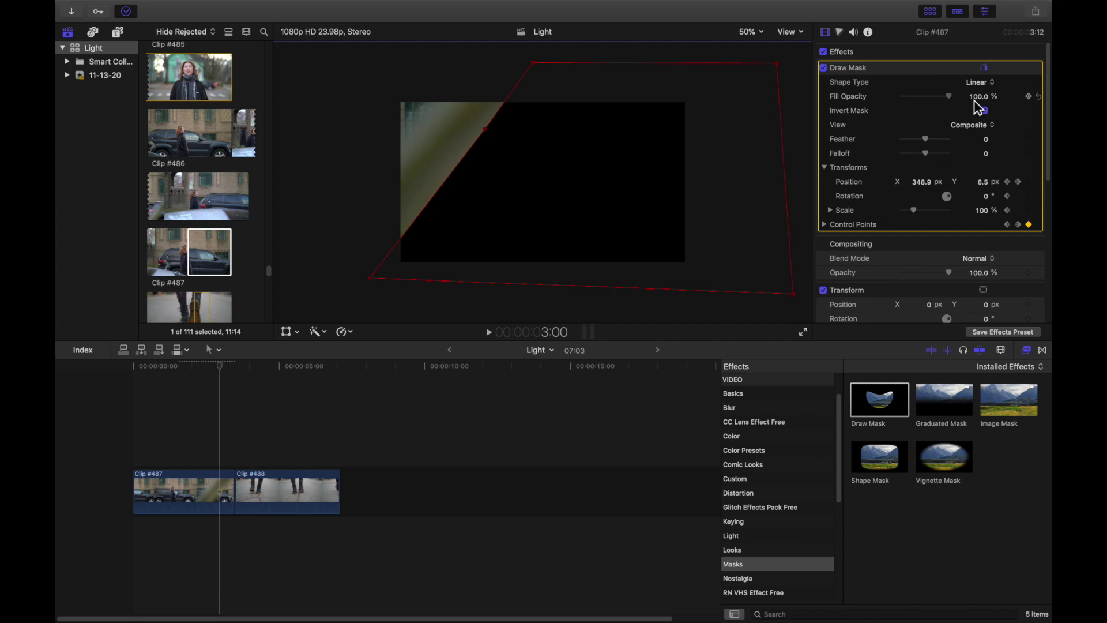
key(space)
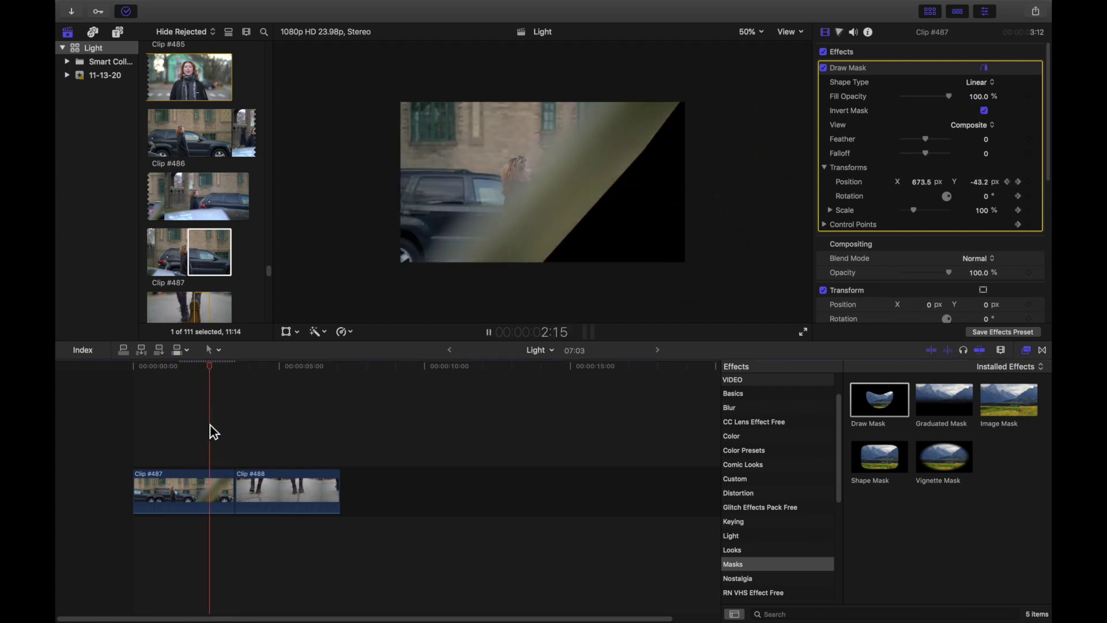
click(216, 429)
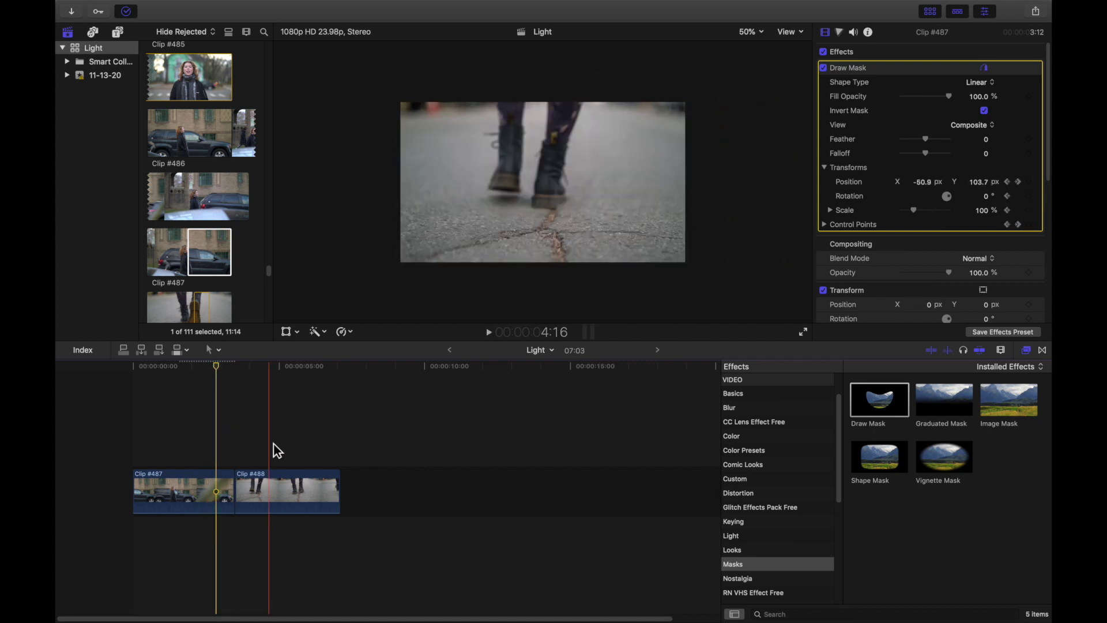
Move Clip #488 underneath Clip #487 so that it starts at 2:07, just as the pole enters the shot
click(268, 475)
drag(268, 475, 233, 526)
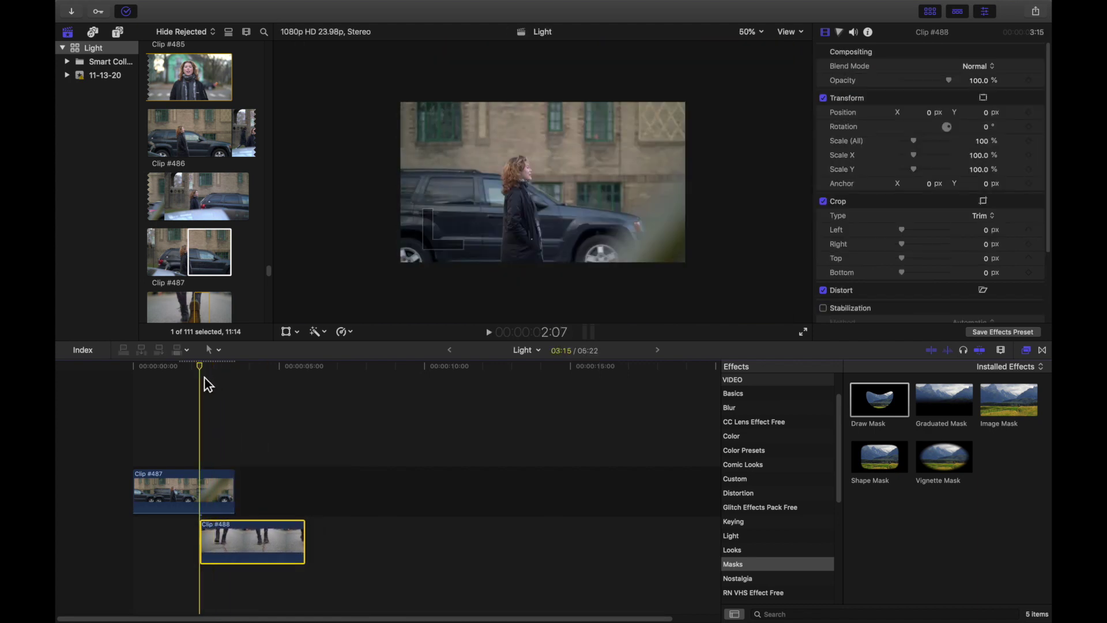
key(Right)
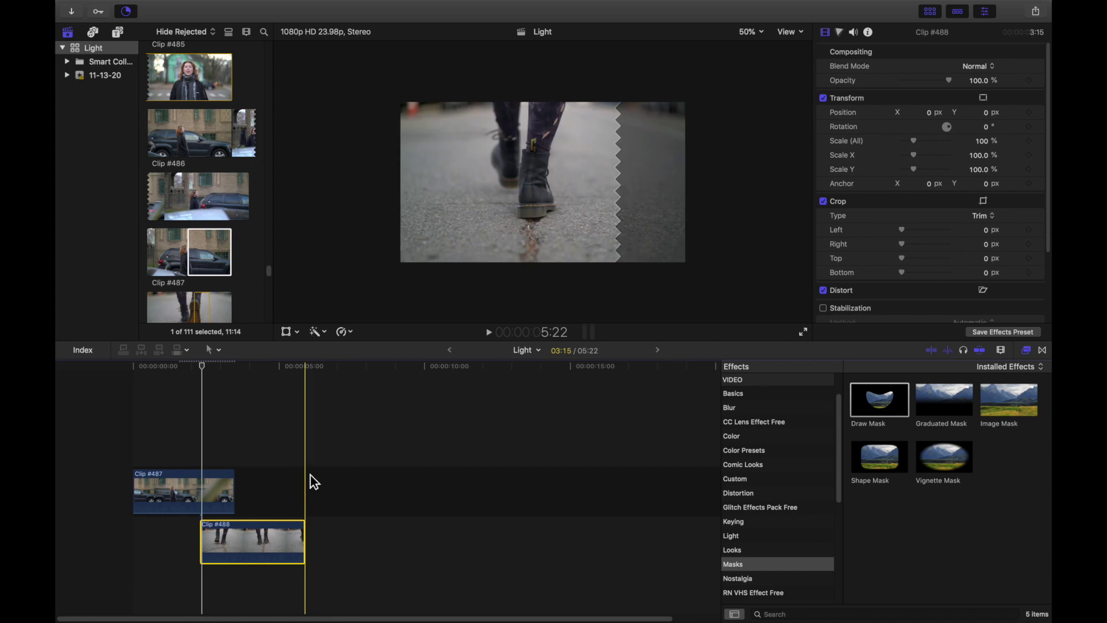
Split the lower Clip #488 at the end of Clip #487 and move its second part into the main storyline directly behind Clip #487
key(b)
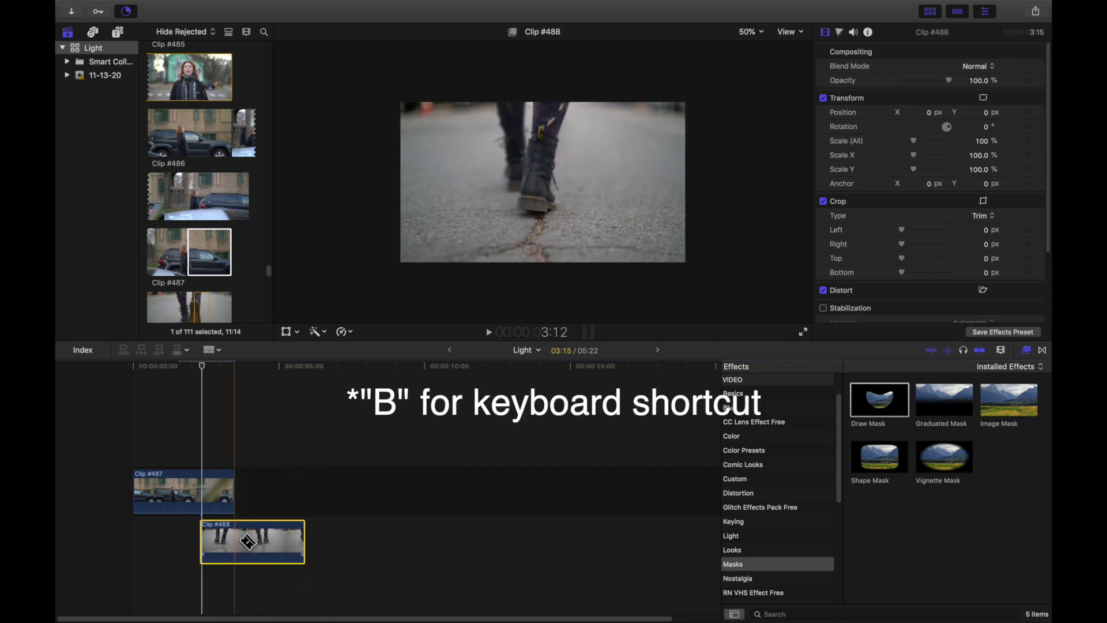
click(236, 544)
key(a)
drag(264, 544, 266, 496)
click(344, 504)
key(Delete)
key(Up)
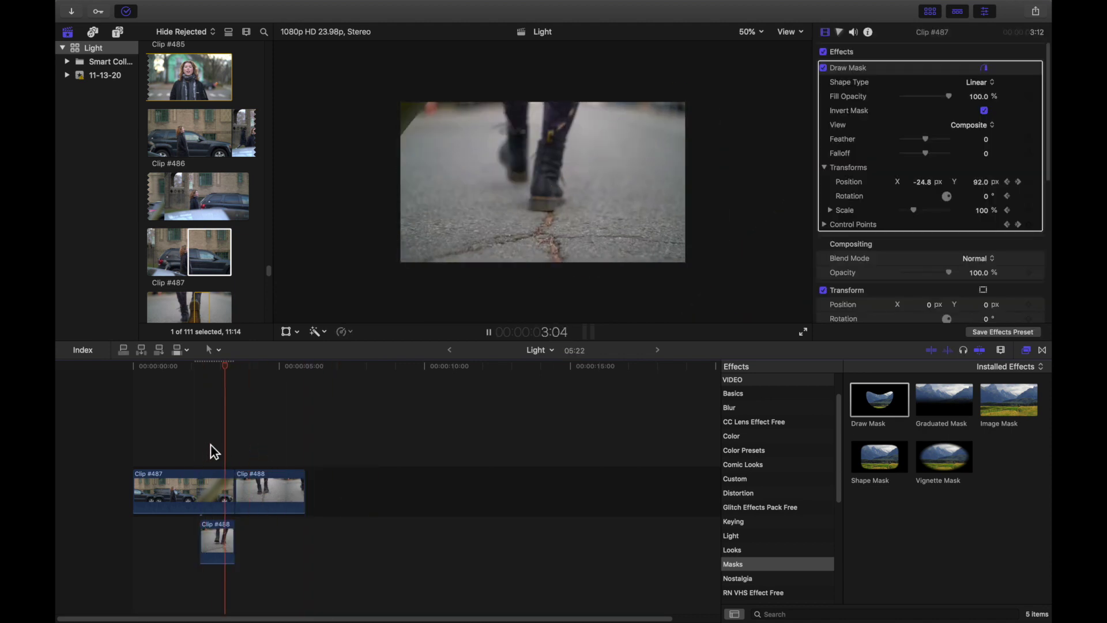
Play the pole wipe between the two clips several times to check the masked transition
key(space)
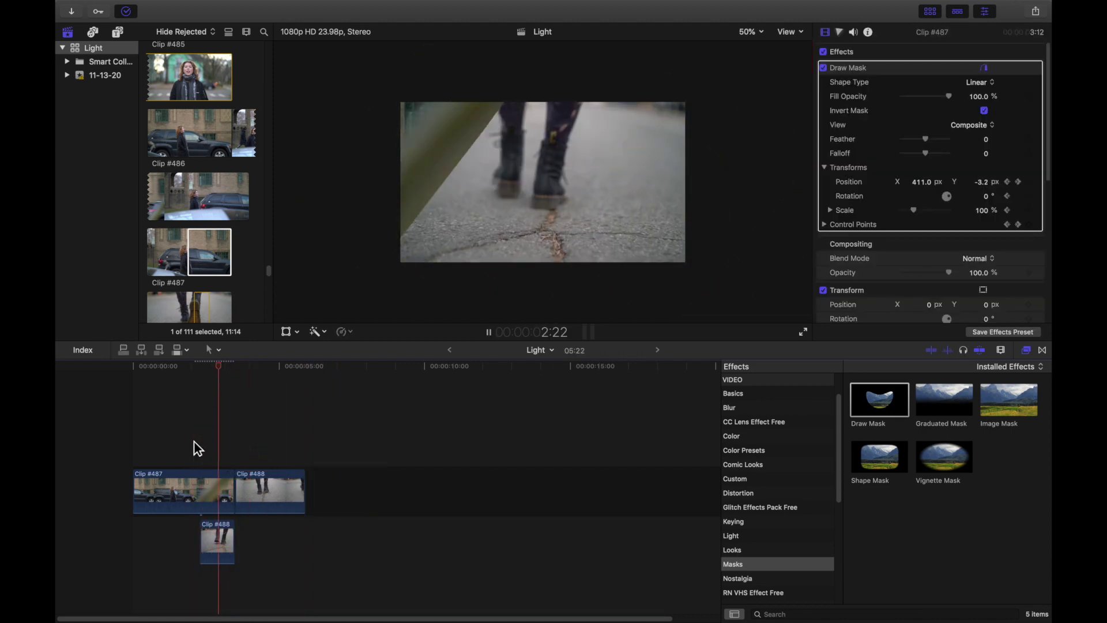
click(191, 447)
key(space)
key(space)
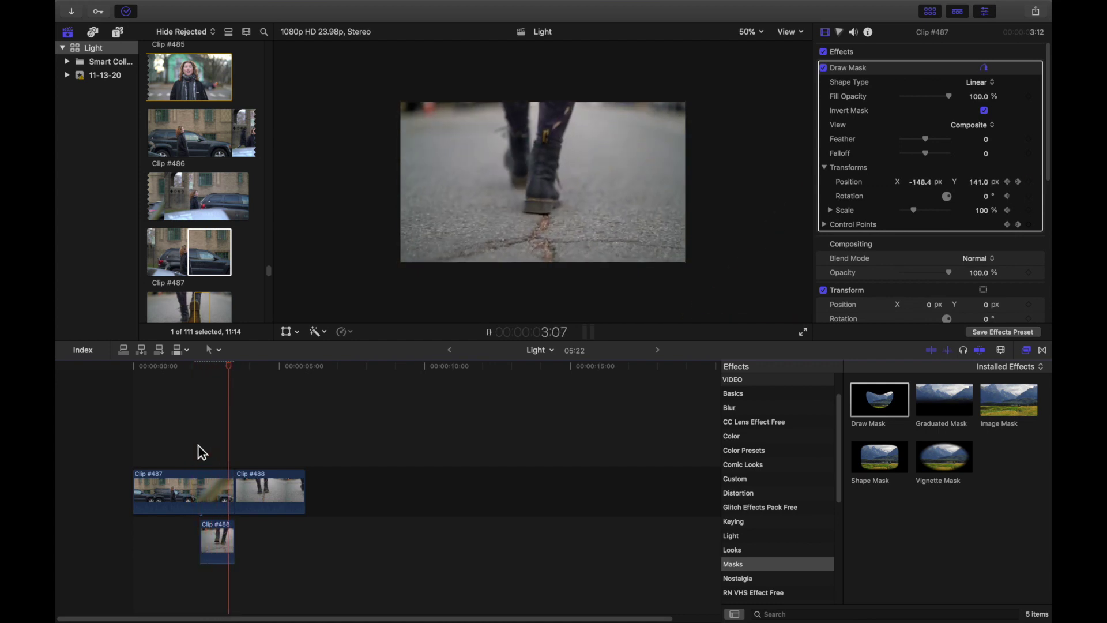
key(space)
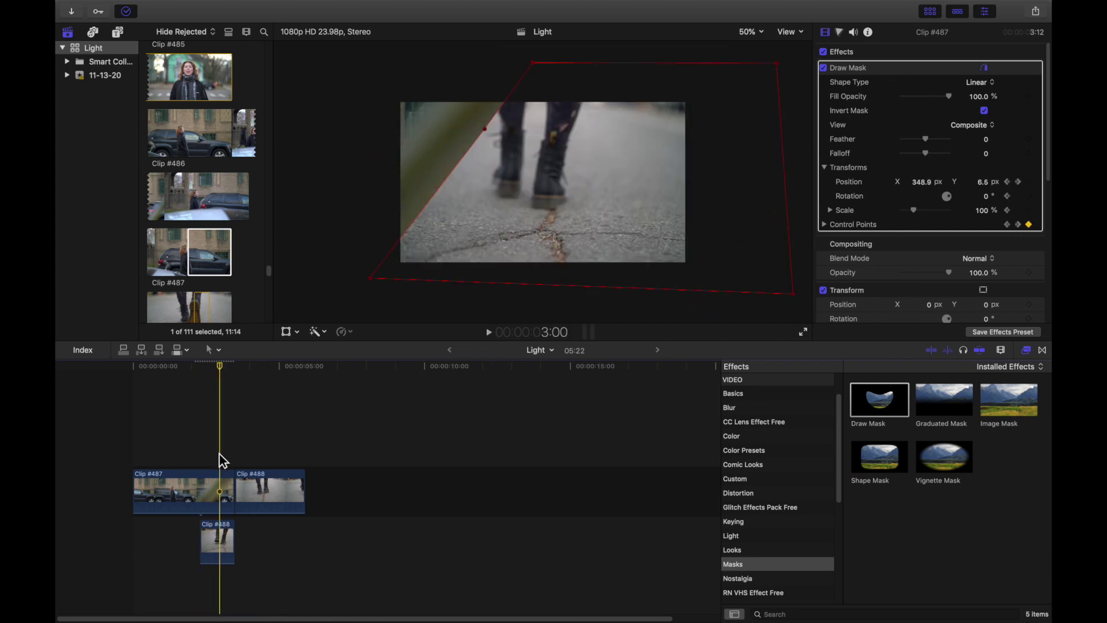
Try a feather of -100 on Clip #487's Draw Mask and play back the transition
click(233, 539)
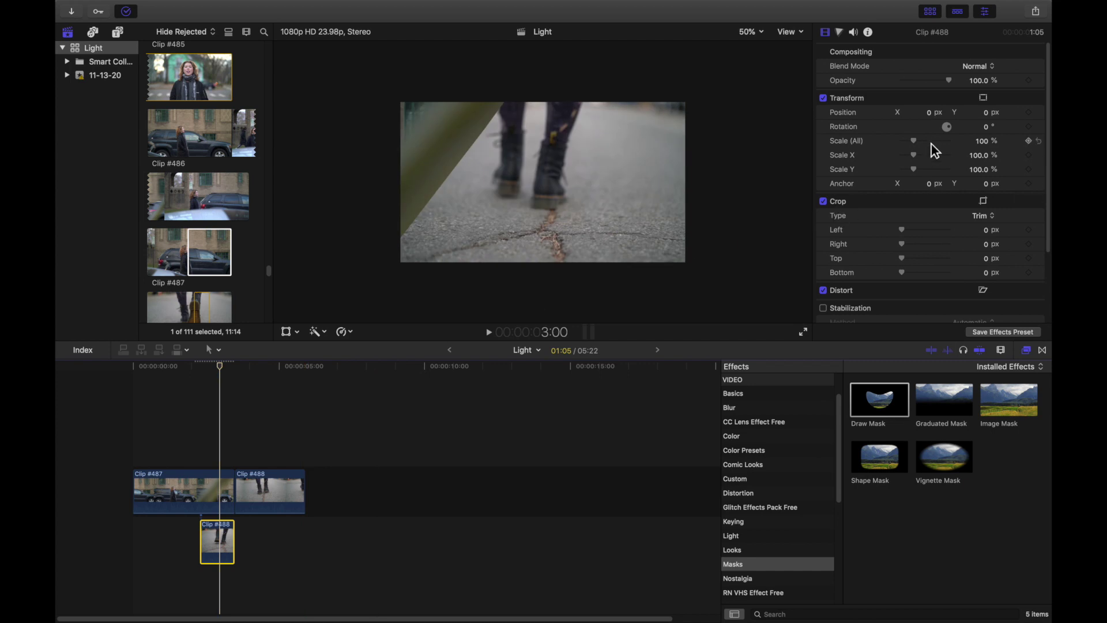
click(223, 480)
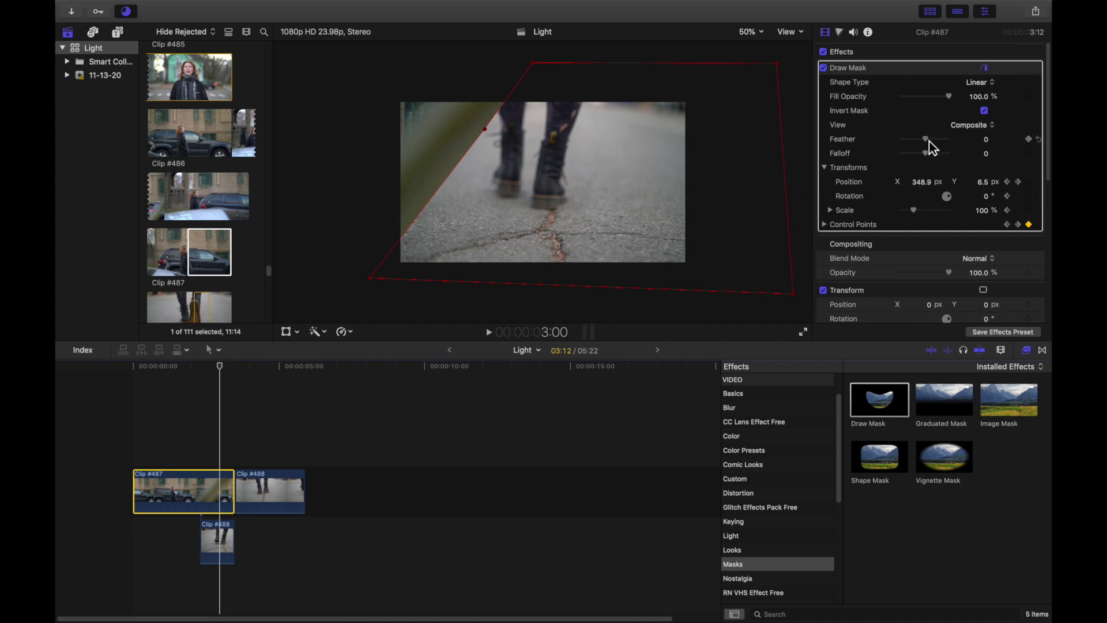
drag(923, 143, 785, 162)
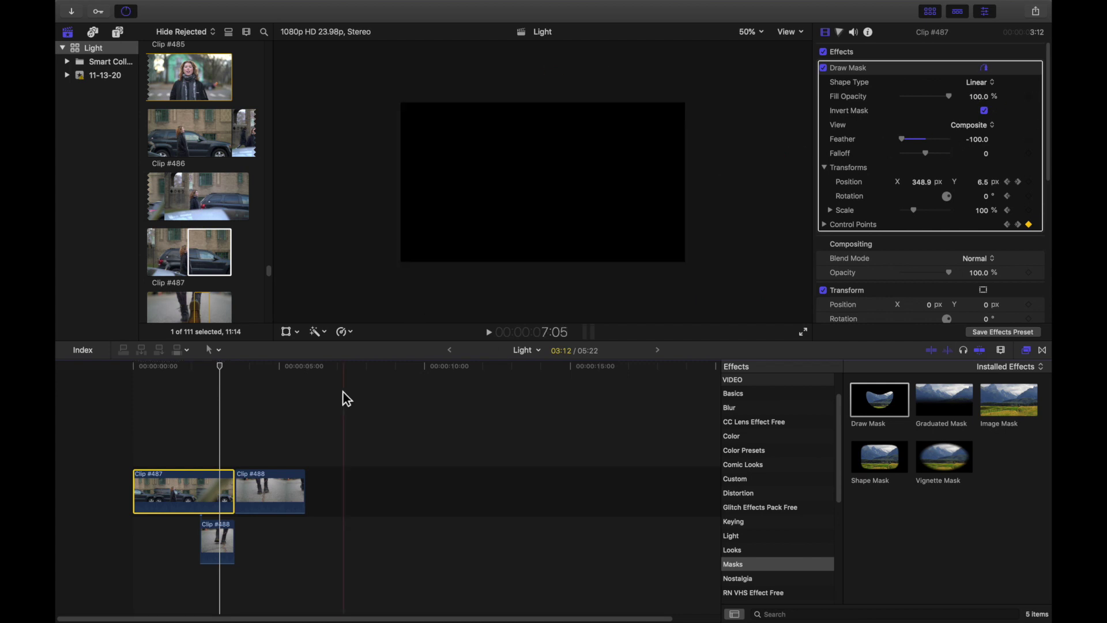
drag(220, 376, 203, 381)
key(space)
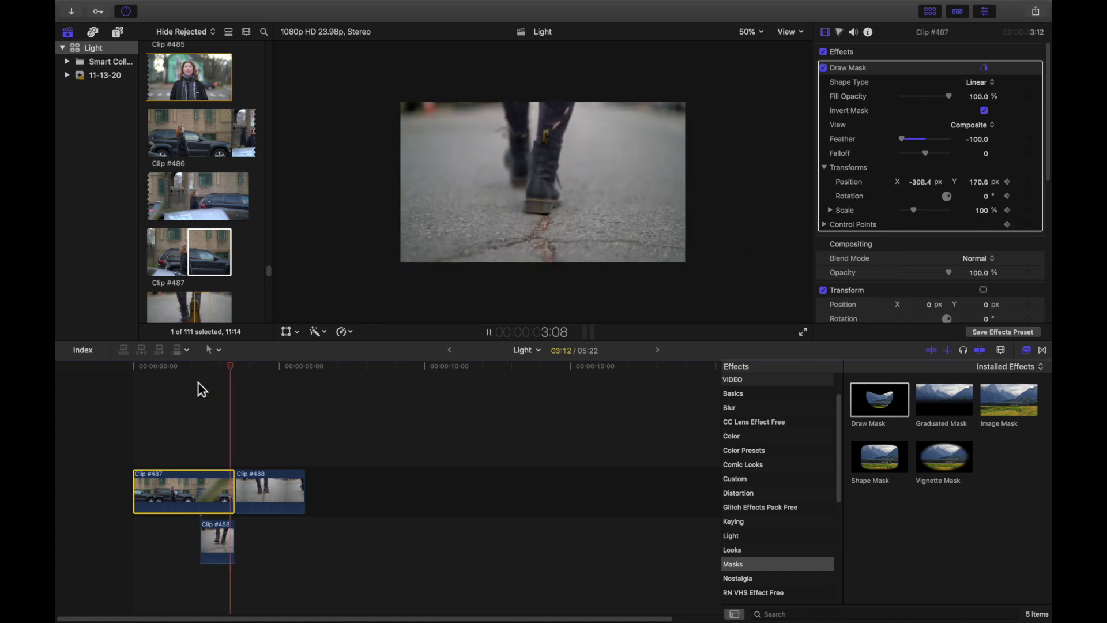
click(197, 382)
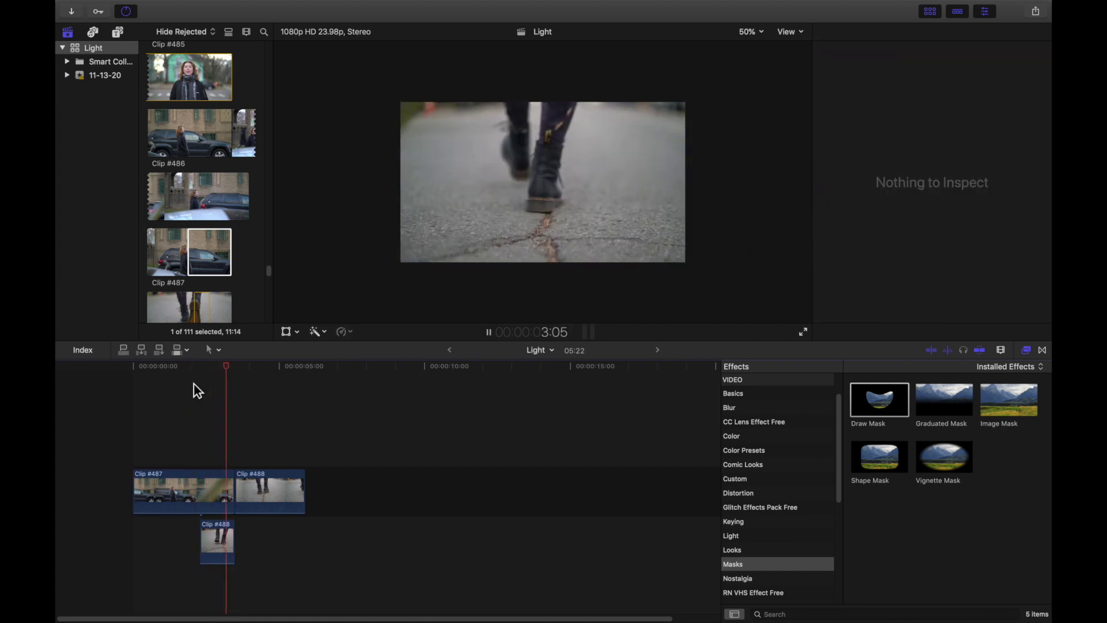
Set the feather of Clip #487's Draw Mask to 100 and play the transition through
click(215, 490)
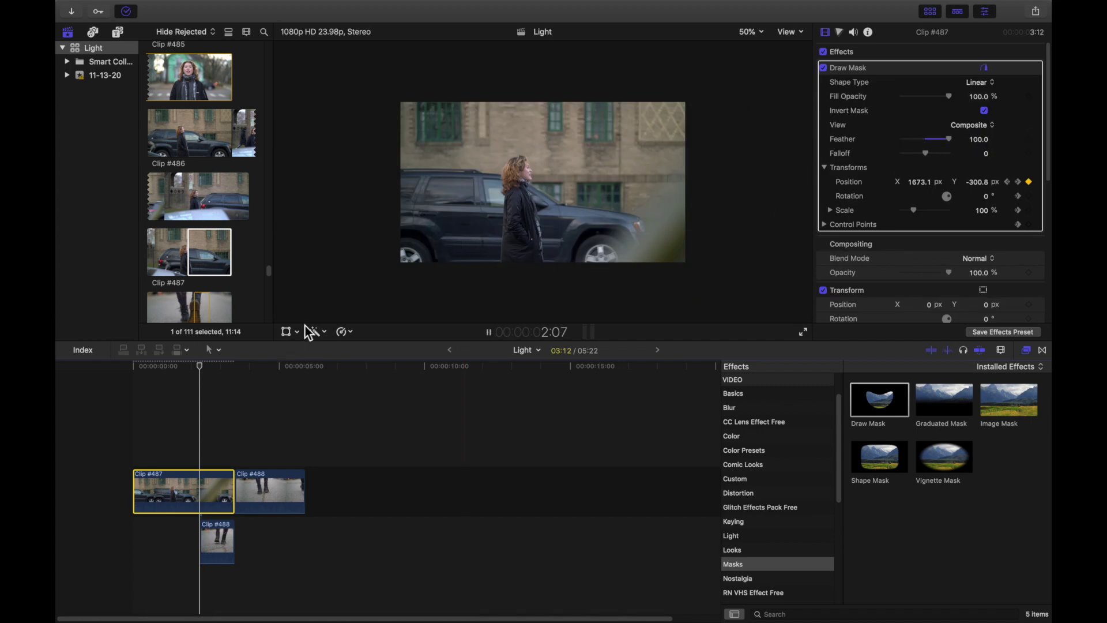
key(space)
click(291, 379)
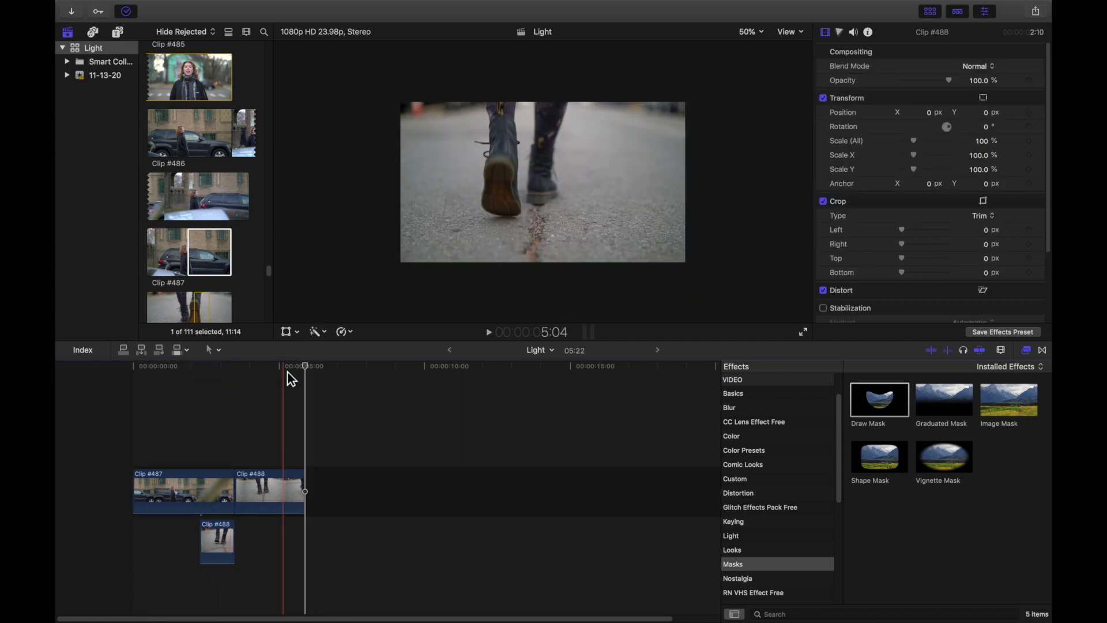
Skim and replay the transition from before the pole enters to examine how the feathered mask edge blends the clips
click(254, 379)
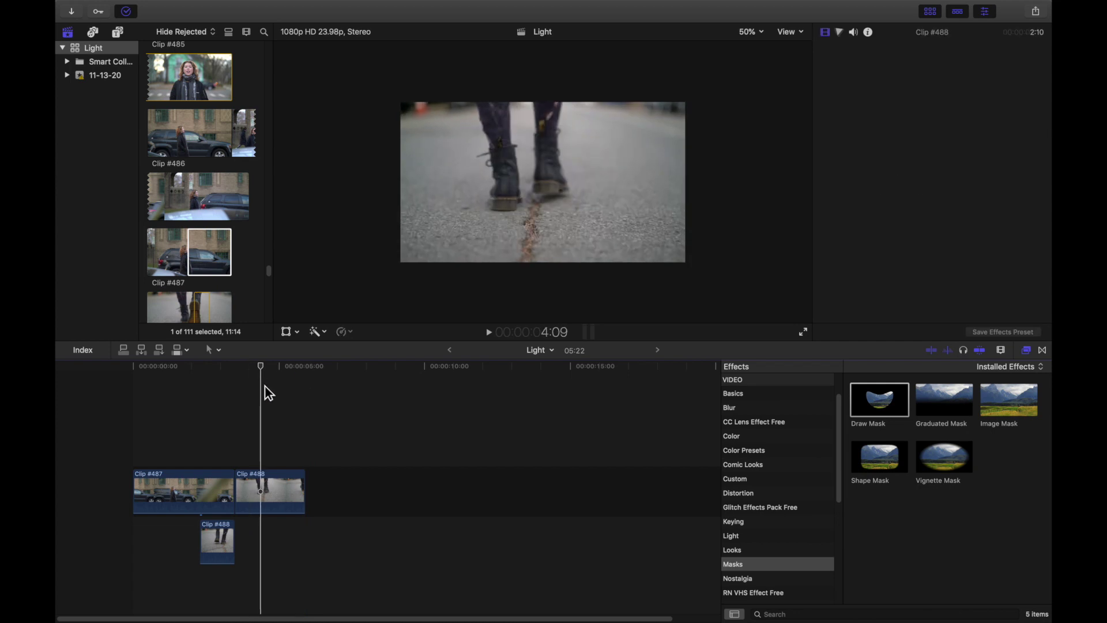
click(183, 402)
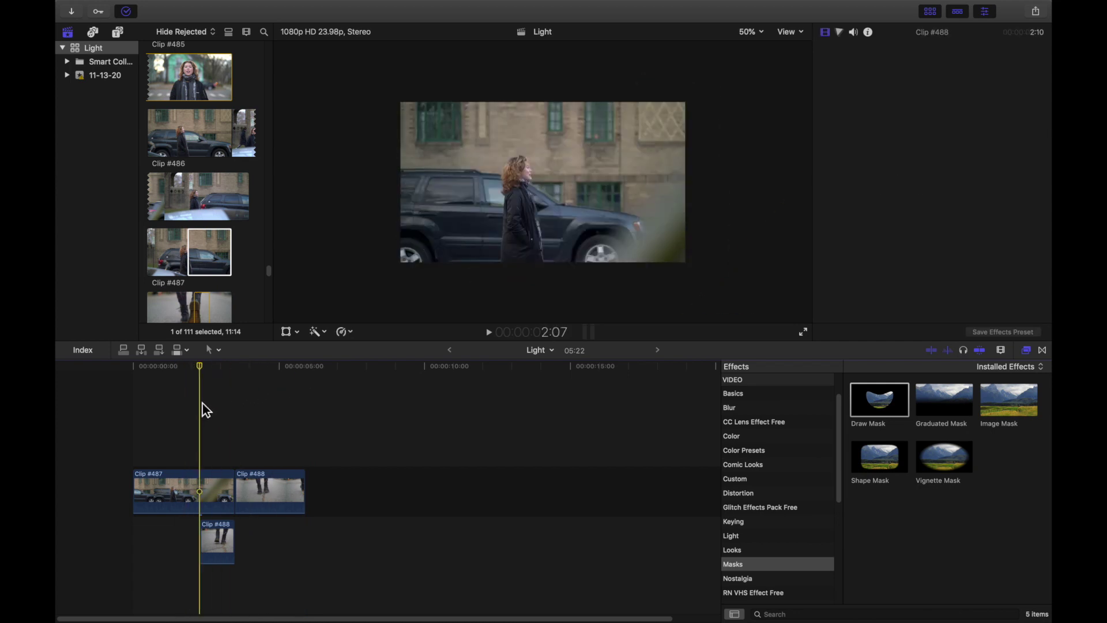
click(200, 379)
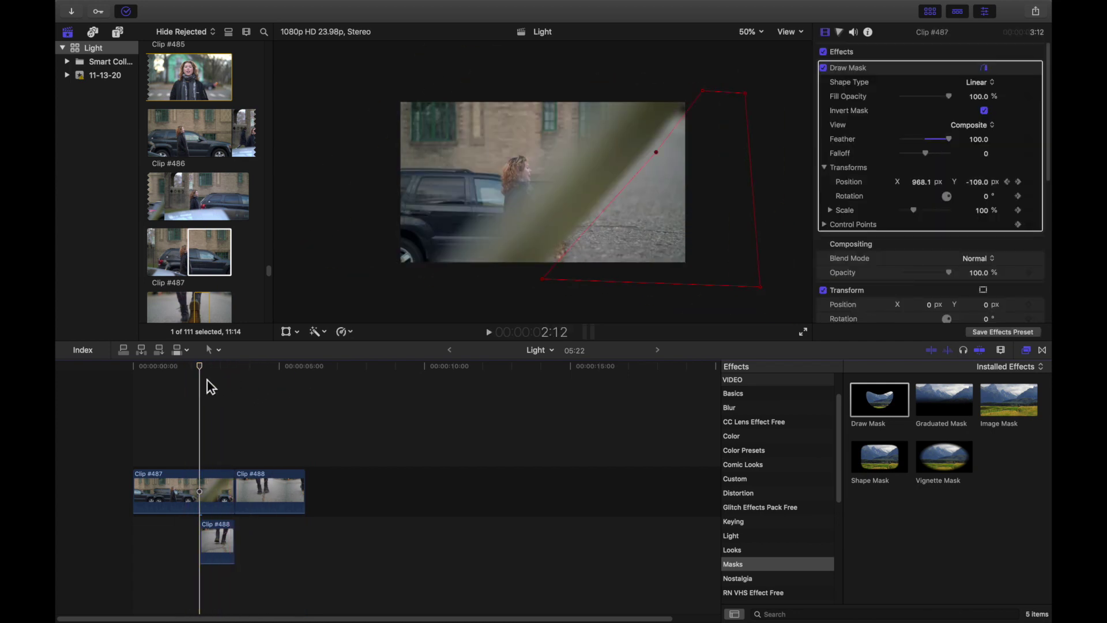
click(203, 397)
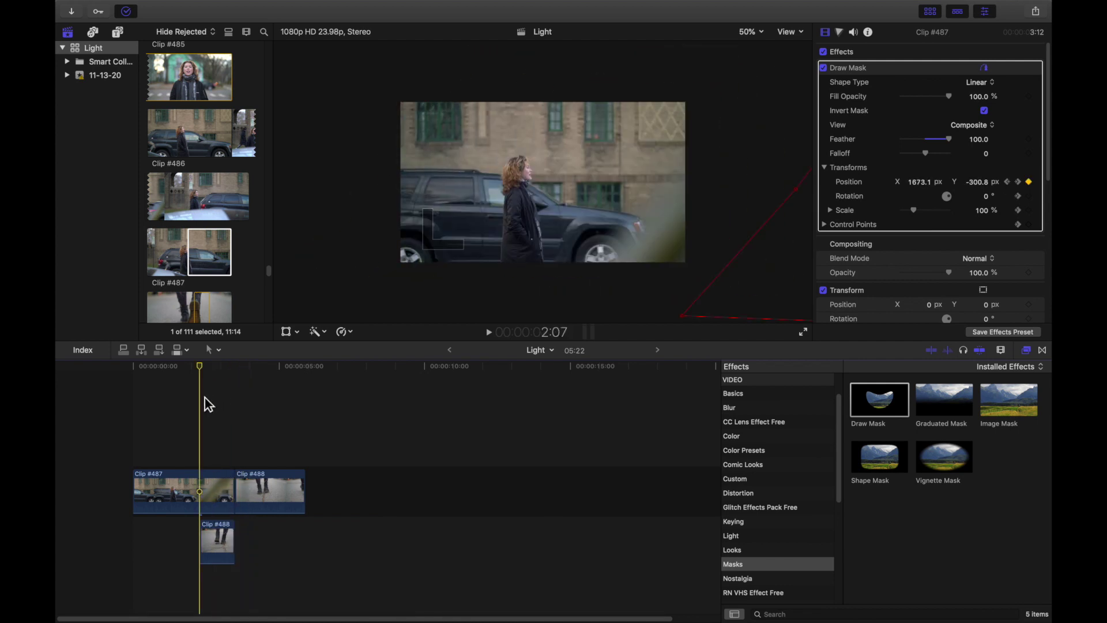
key(space)
click(195, 410)
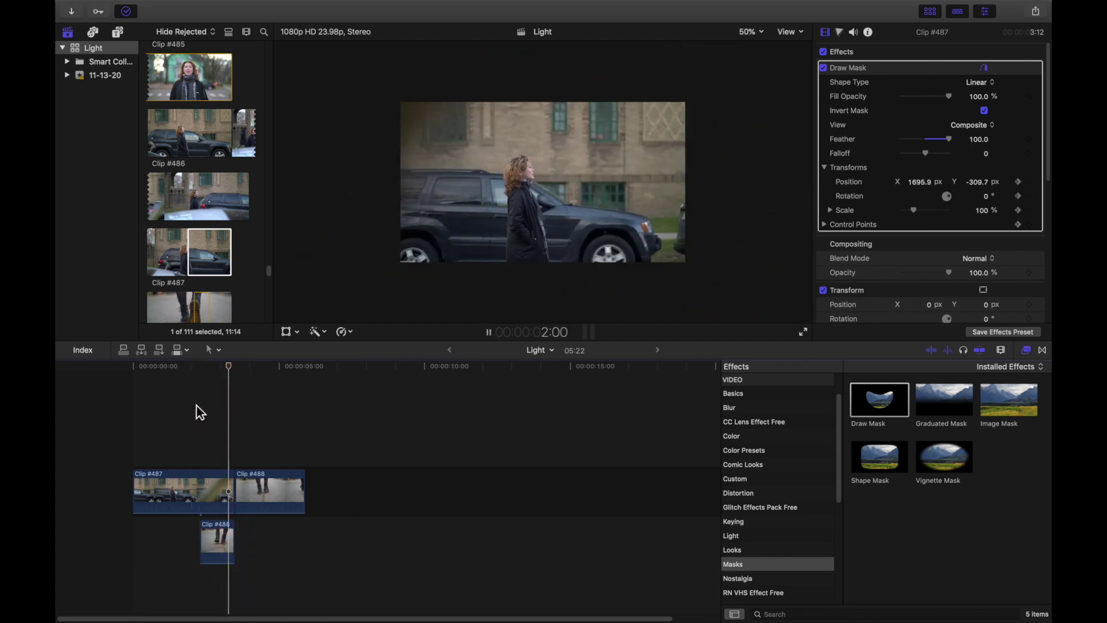
click(148, 414)
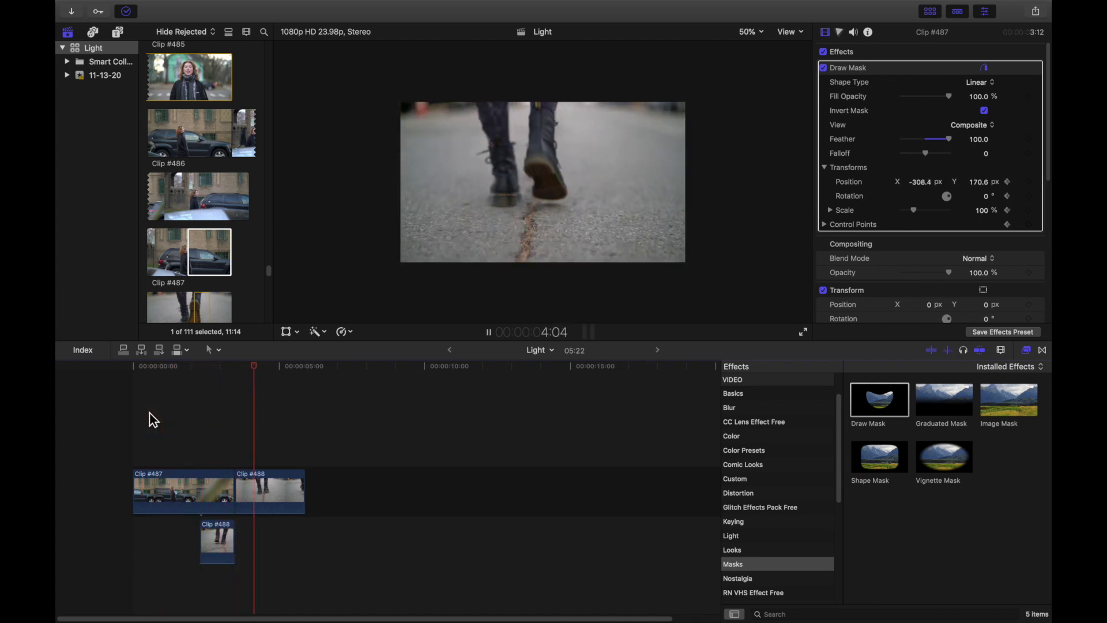
key(space)
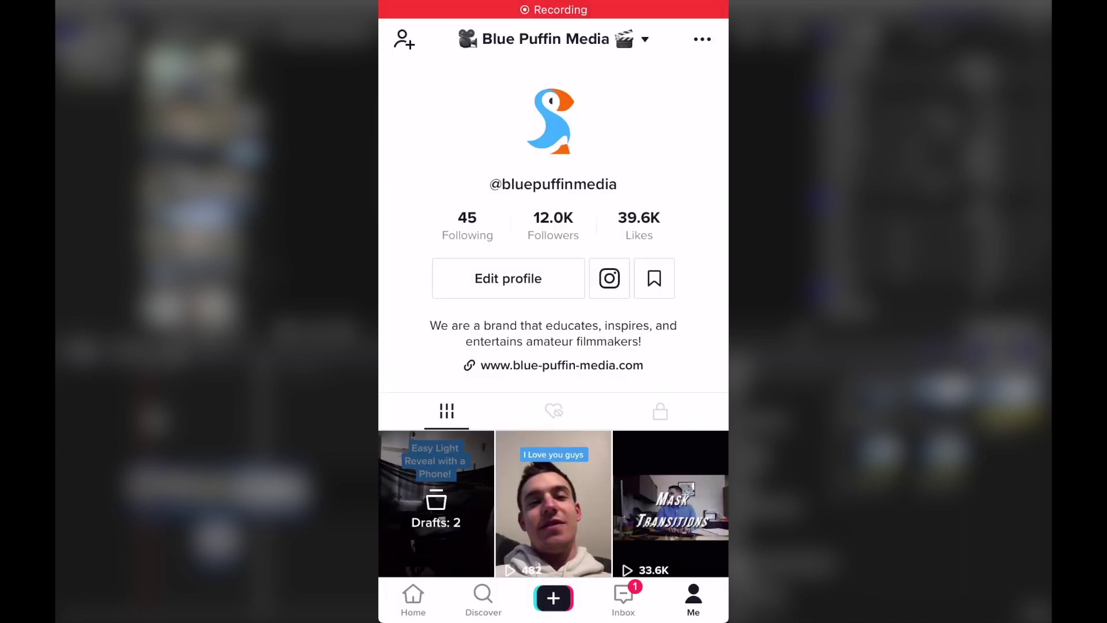
Switch to the Blue Puffin Media profile in TikTok and open the "Easy Light Shaping Hack" video
scroll(553, 337, down, 5)
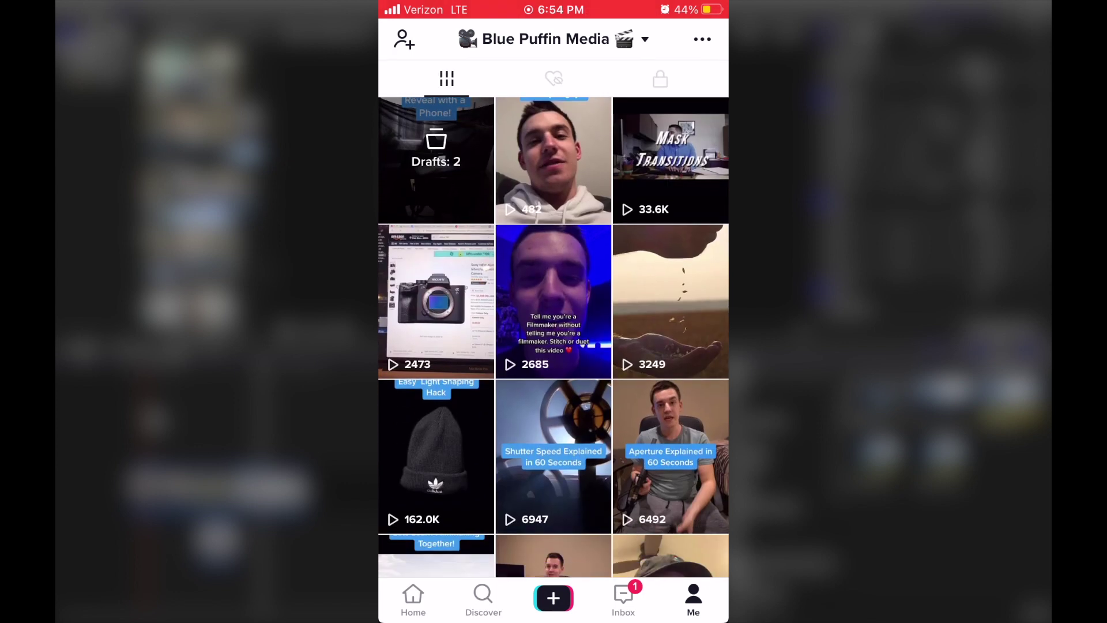
click(436, 421)
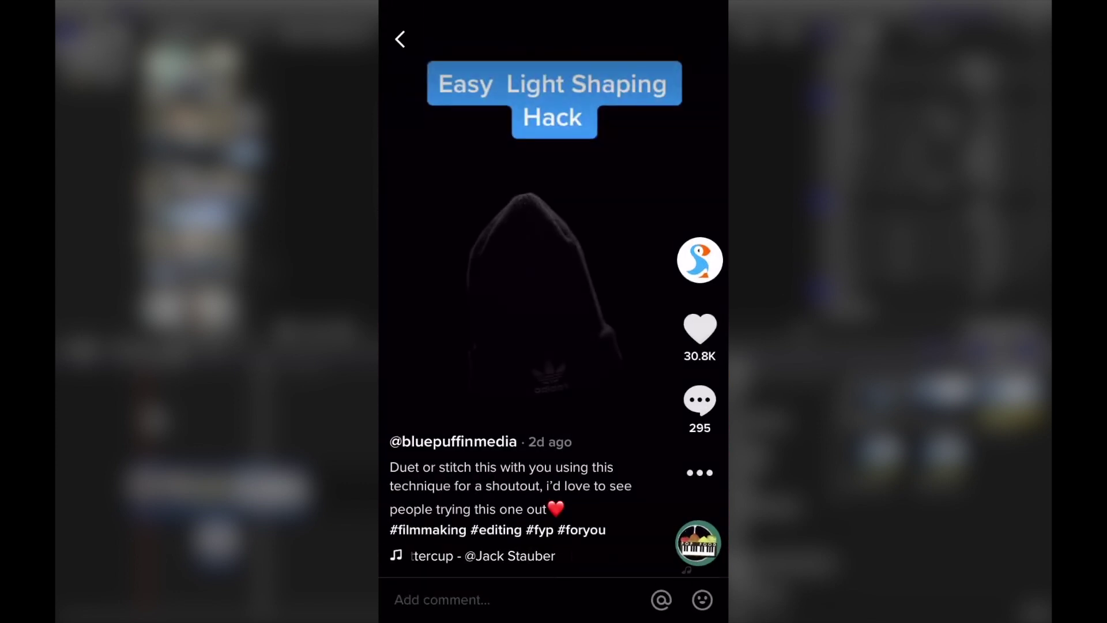